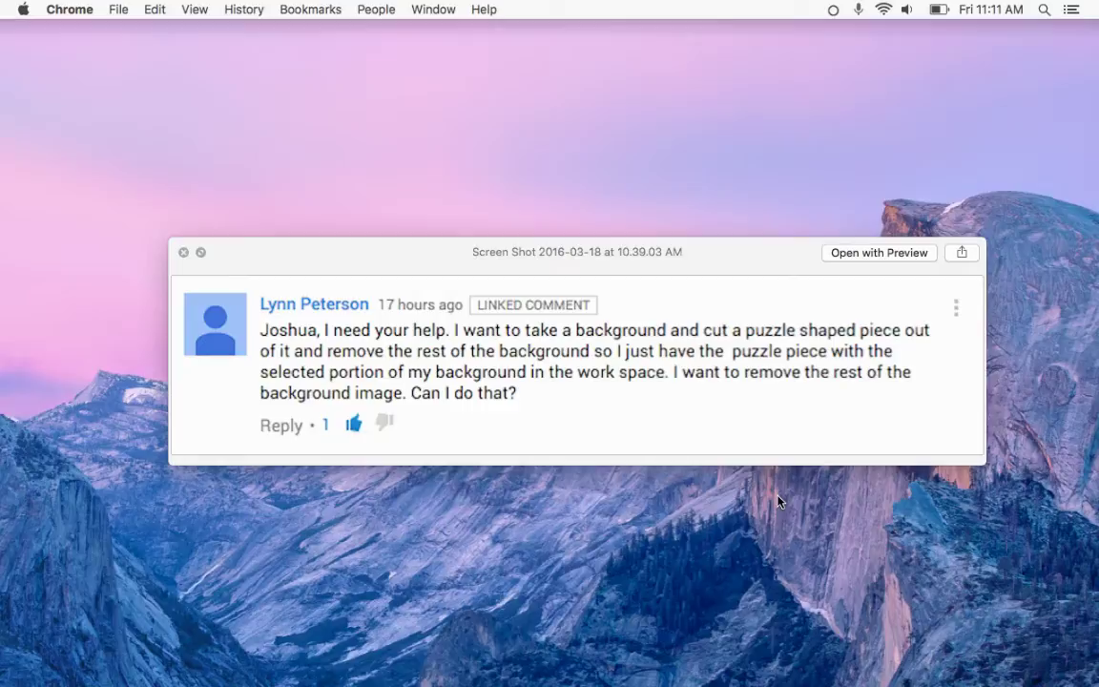
Switch to the desktop space showing the untitled Google Drawings photo document
key(ctrl+Left)
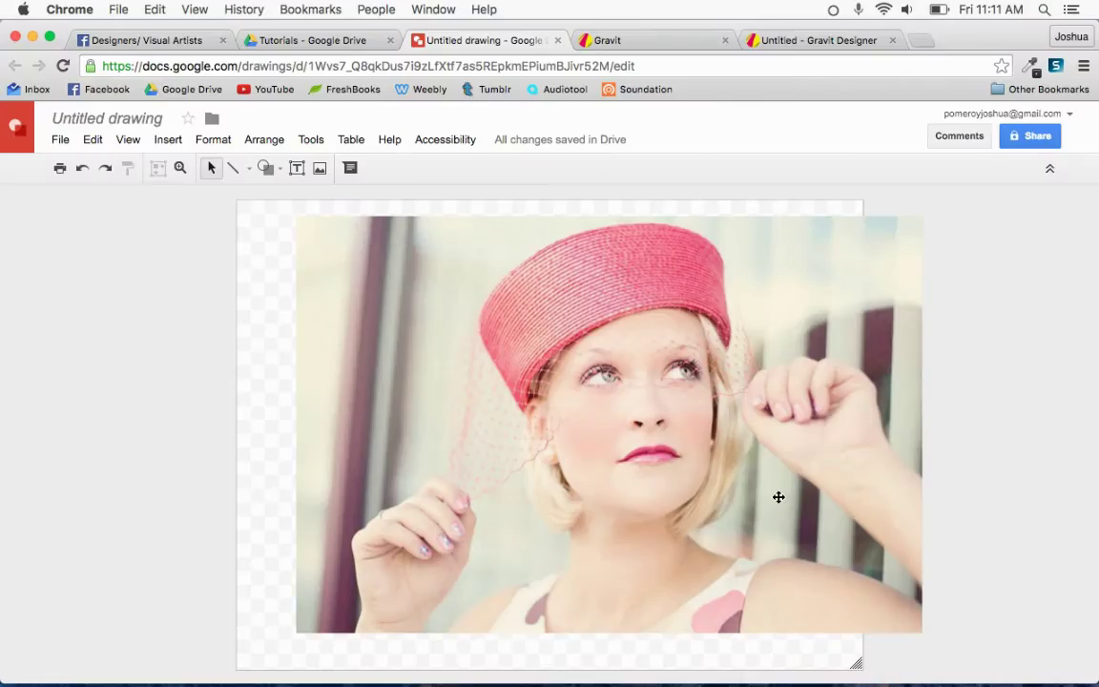
Select the photo of the woman in the pink hat on the canvas
click(619, 415)
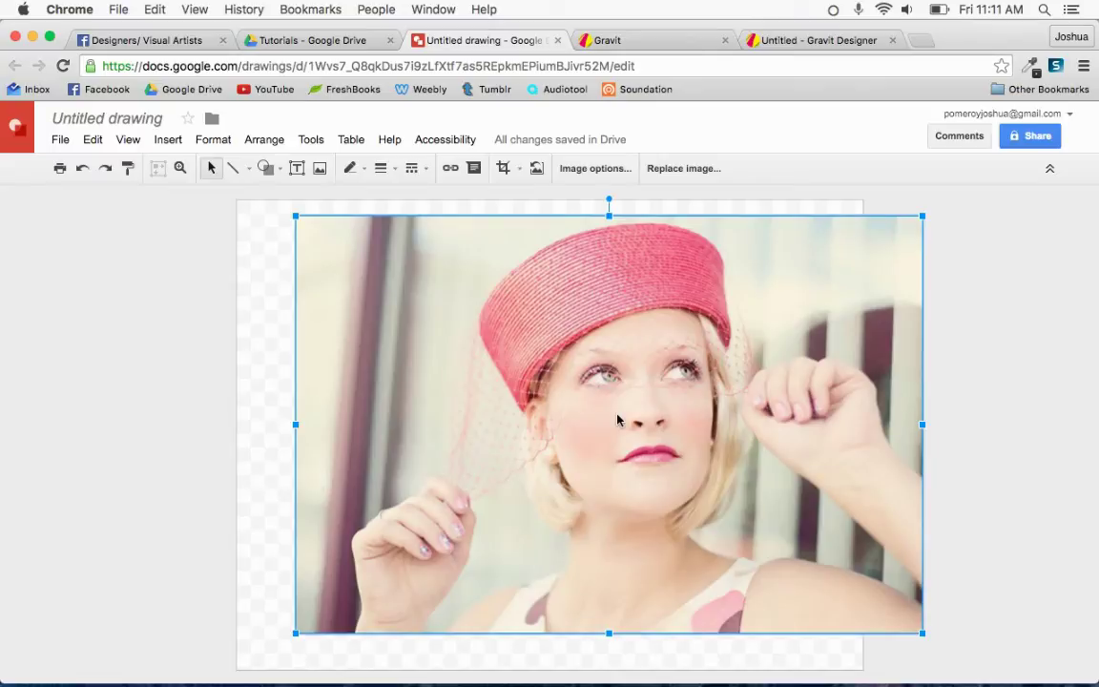
Mask the photo to the concave-cornered plaque shape
click(519, 172)
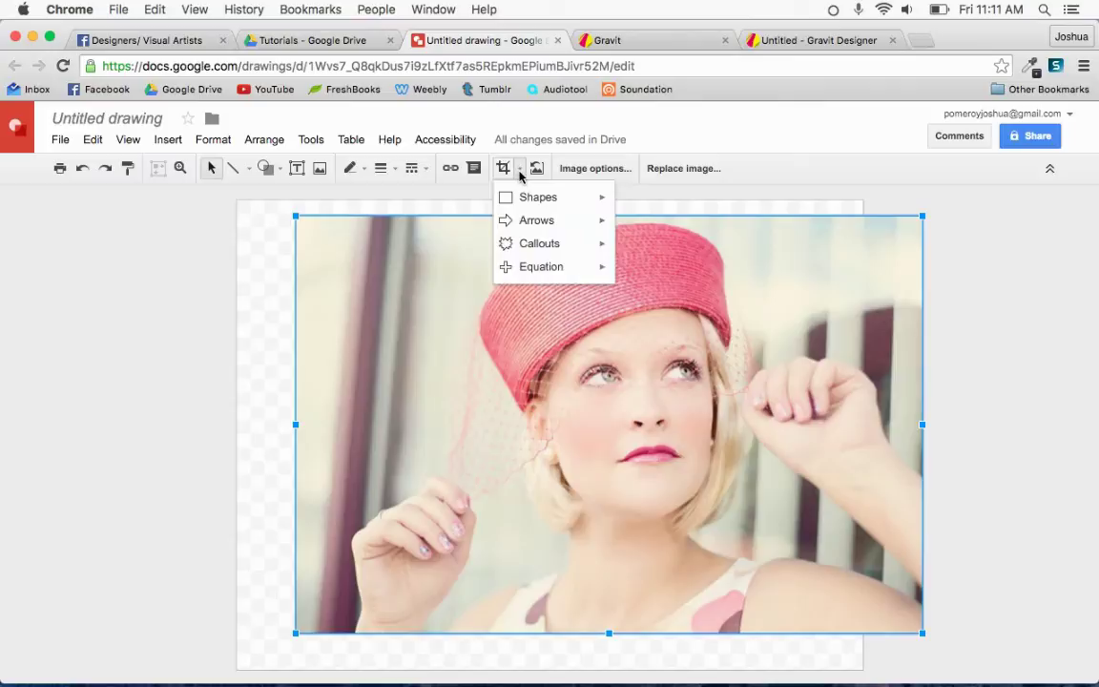
mouse_move(542, 198)
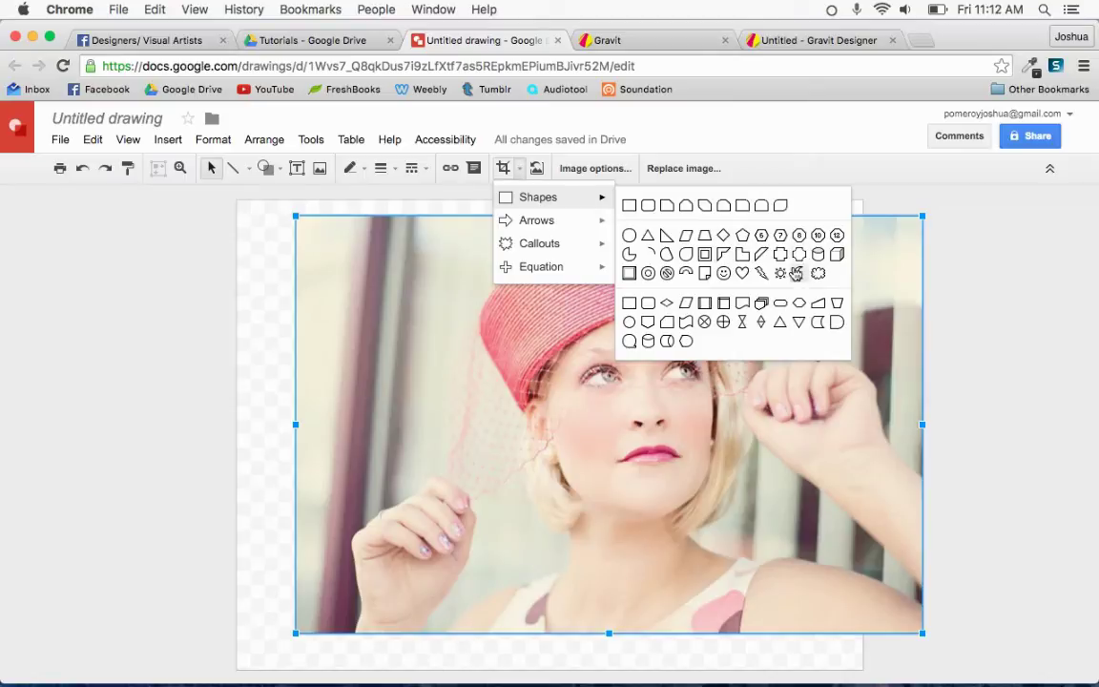
click(799, 254)
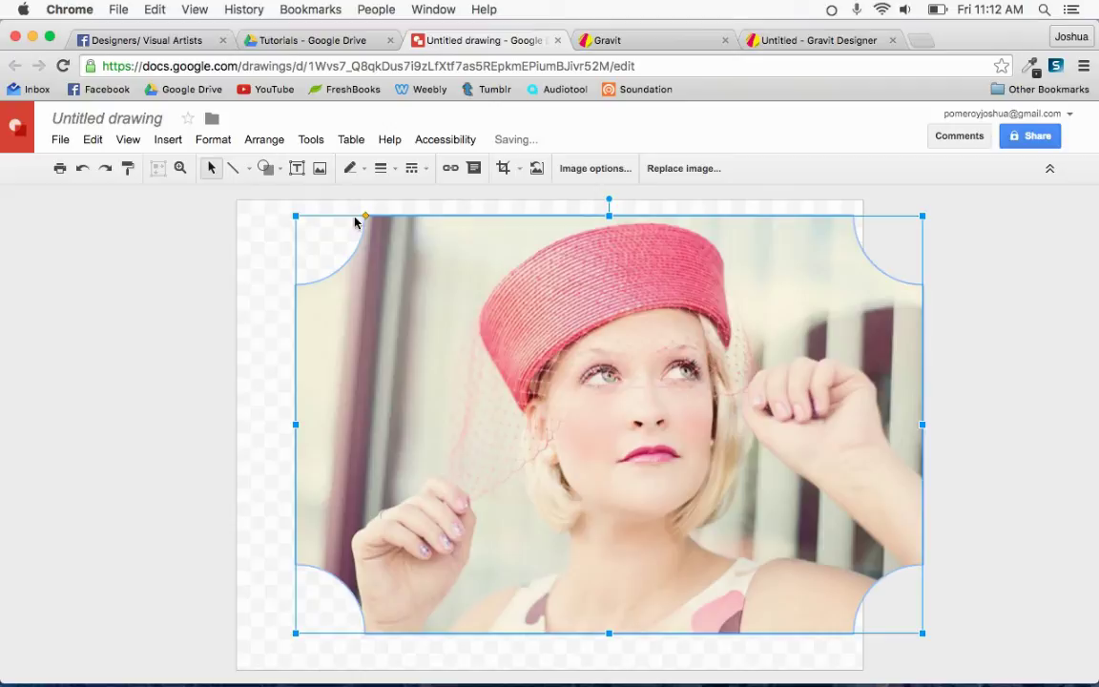
Crop the masked photo in from the bottom-right and recentre it around the face
double_click(797, 554)
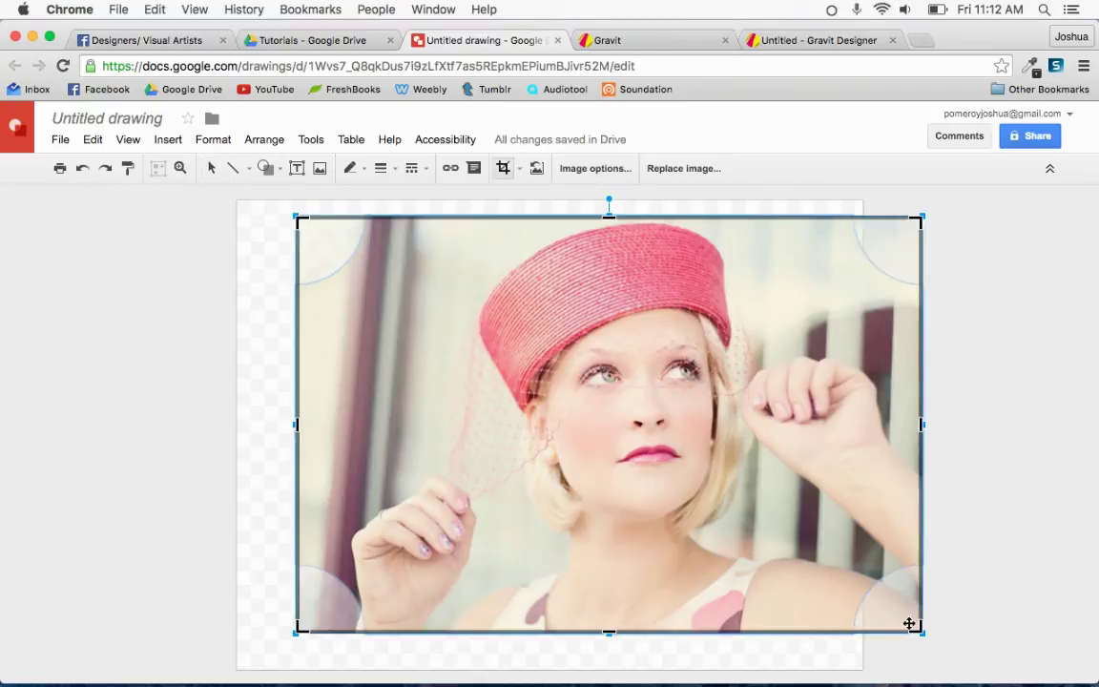
drag(922, 633, 799, 503)
key(Return)
click(800, 364)
drag(635, 409, 584, 420)
double_click(607, 406)
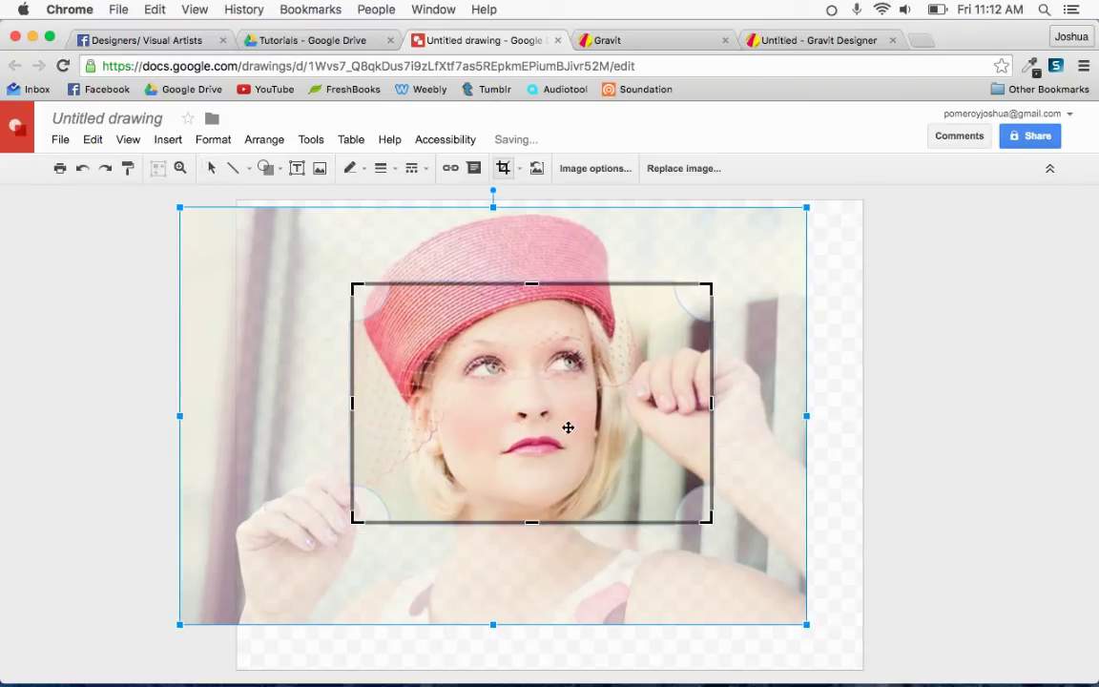
key(Return)
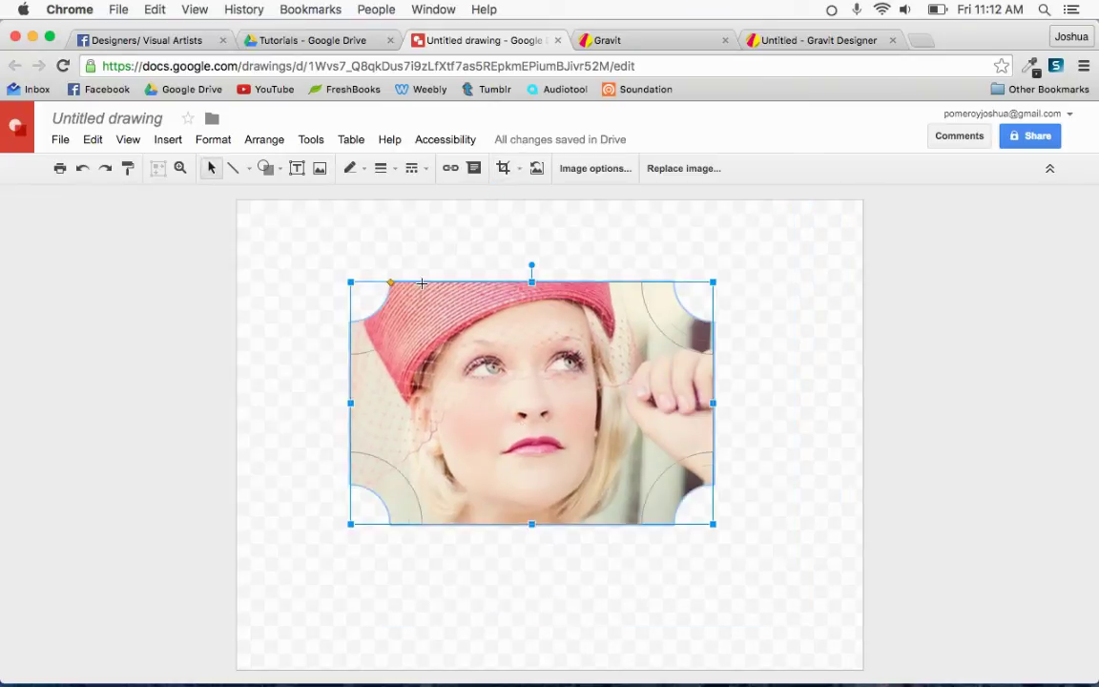
Enlarge the concave corner cut-outs and rotate the photo about 15° clockwise
drag(390, 283, 411, 284)
drag(532, 267, 500, 271)
click(778, 351)
click(566, 314)
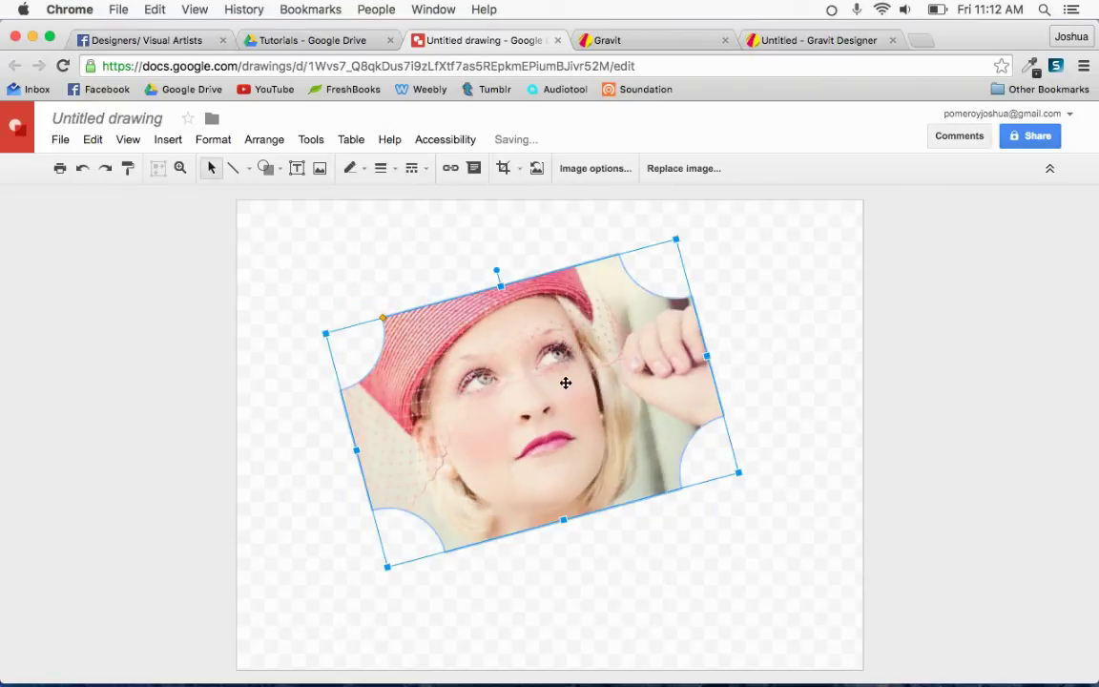
Try the left-arrow callout and wavy flag mask shapes on the photo
click(522, 170)
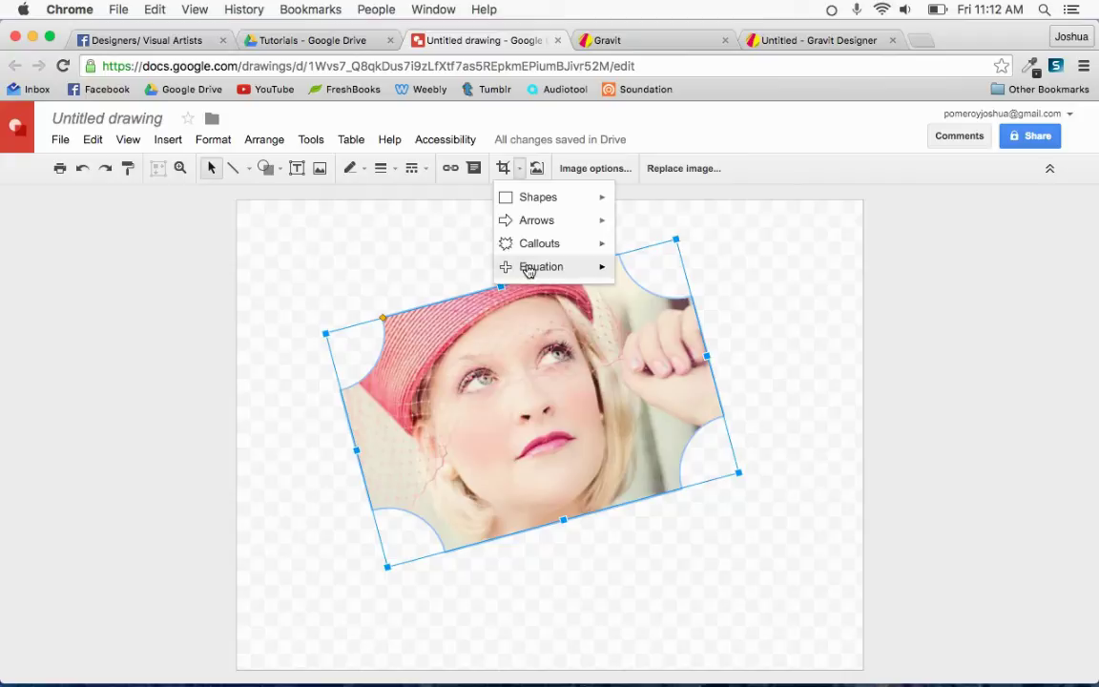
mouse_move(528, 269)
mouse_move(567, 248)
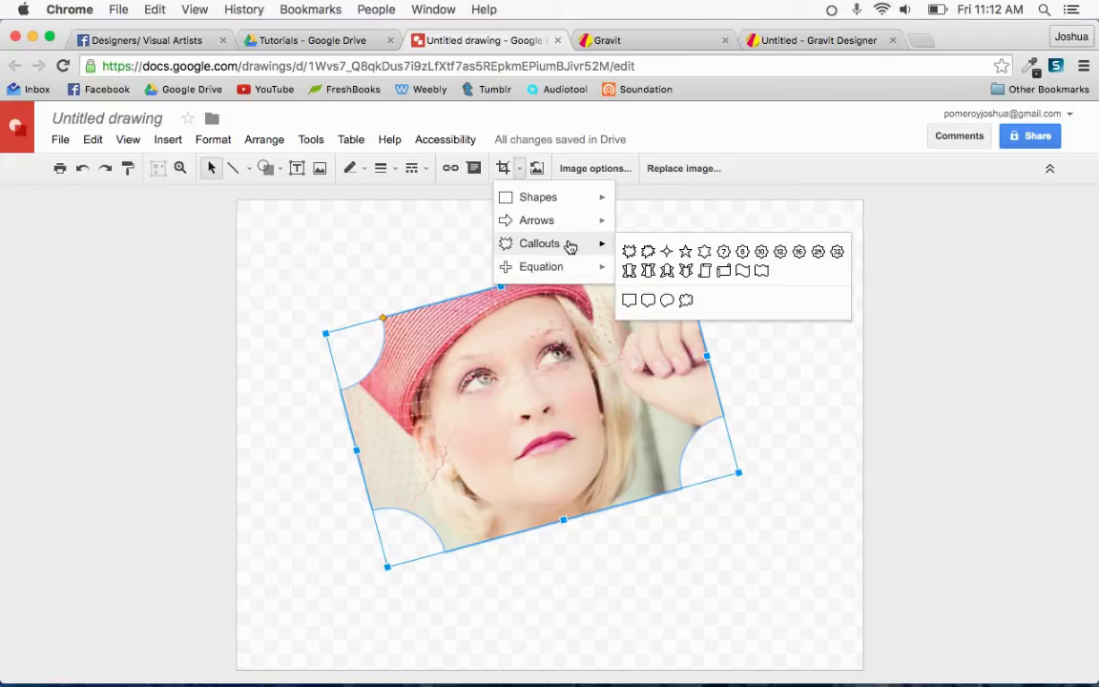
mouse_move(573, 224)
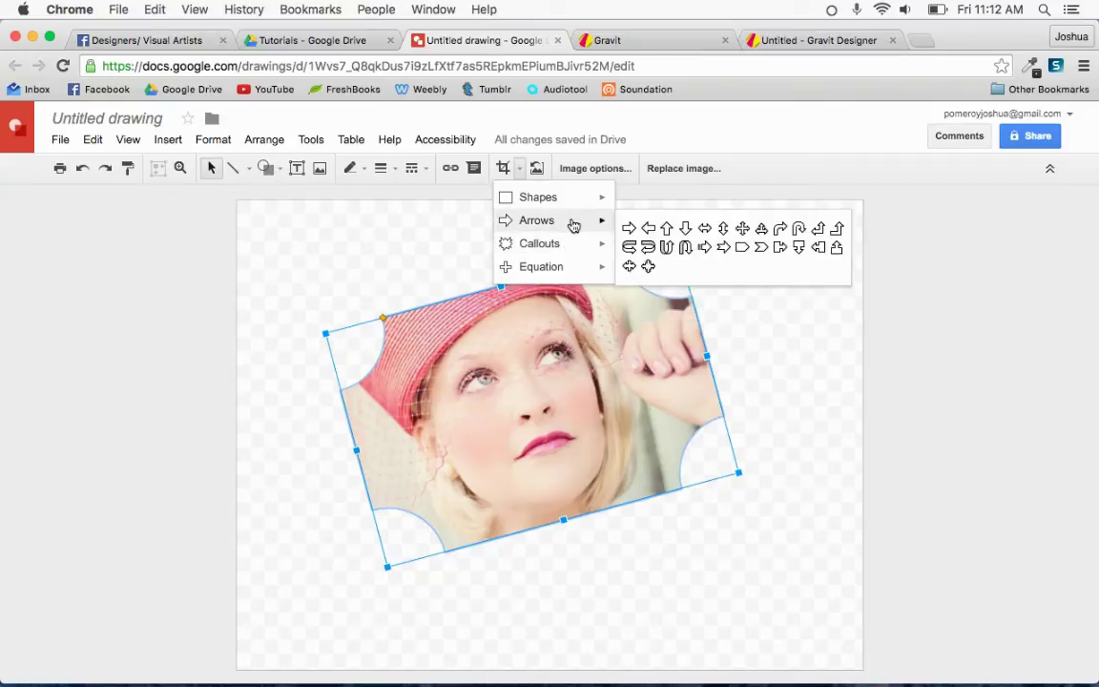
click(819, 248)
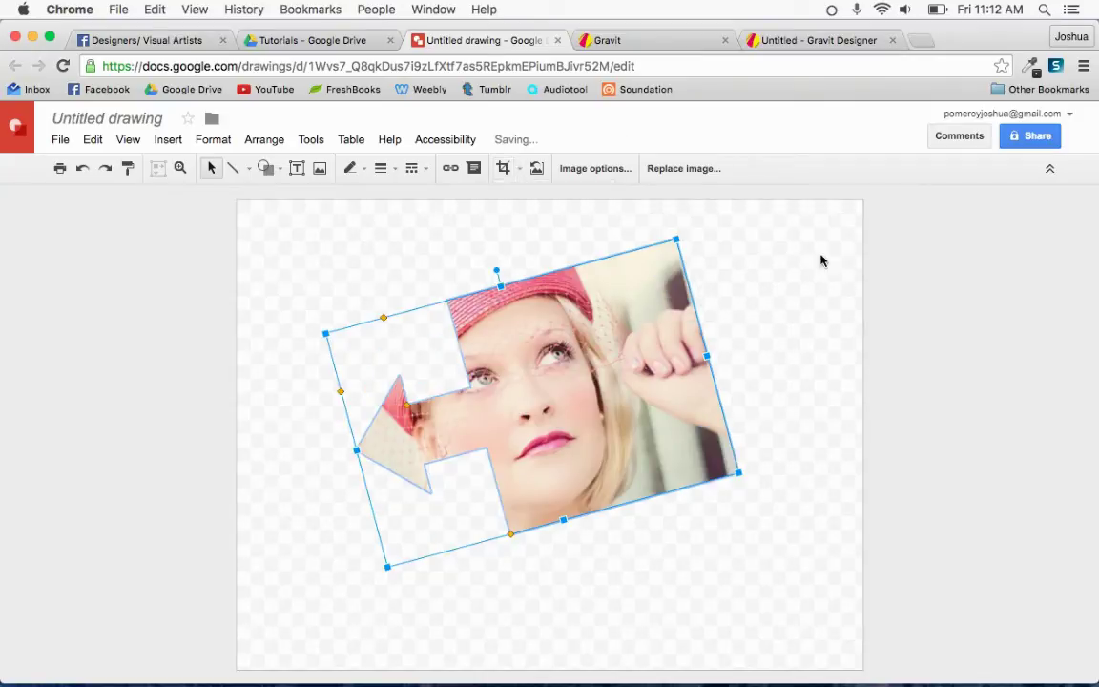
click(519, 168)
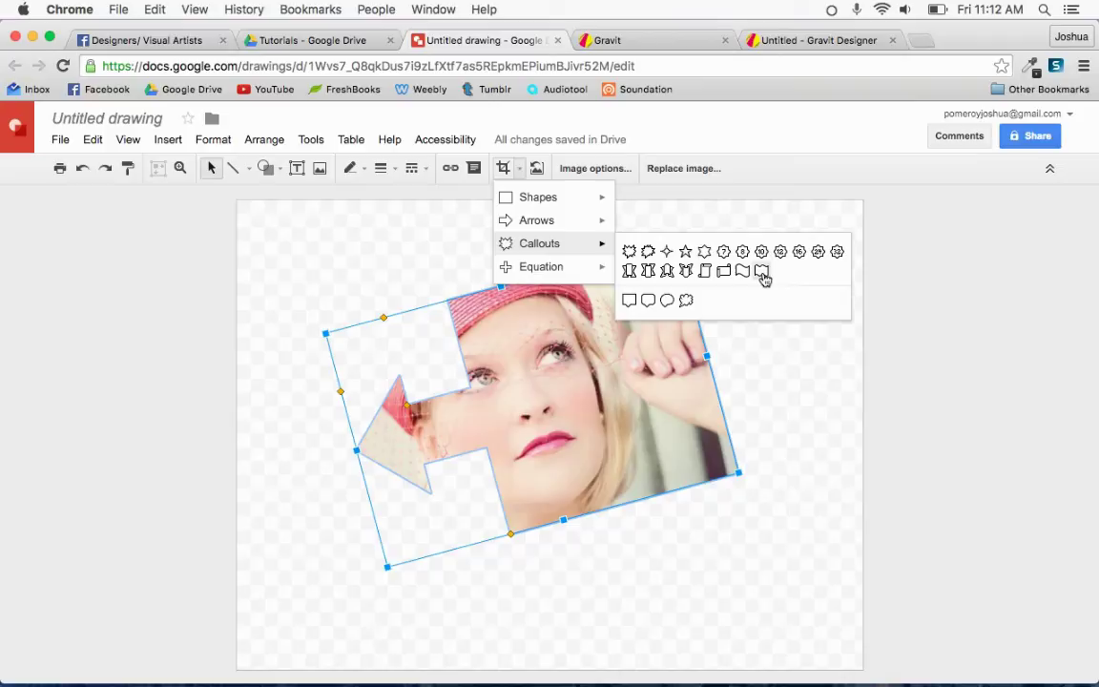
click(762, 273)
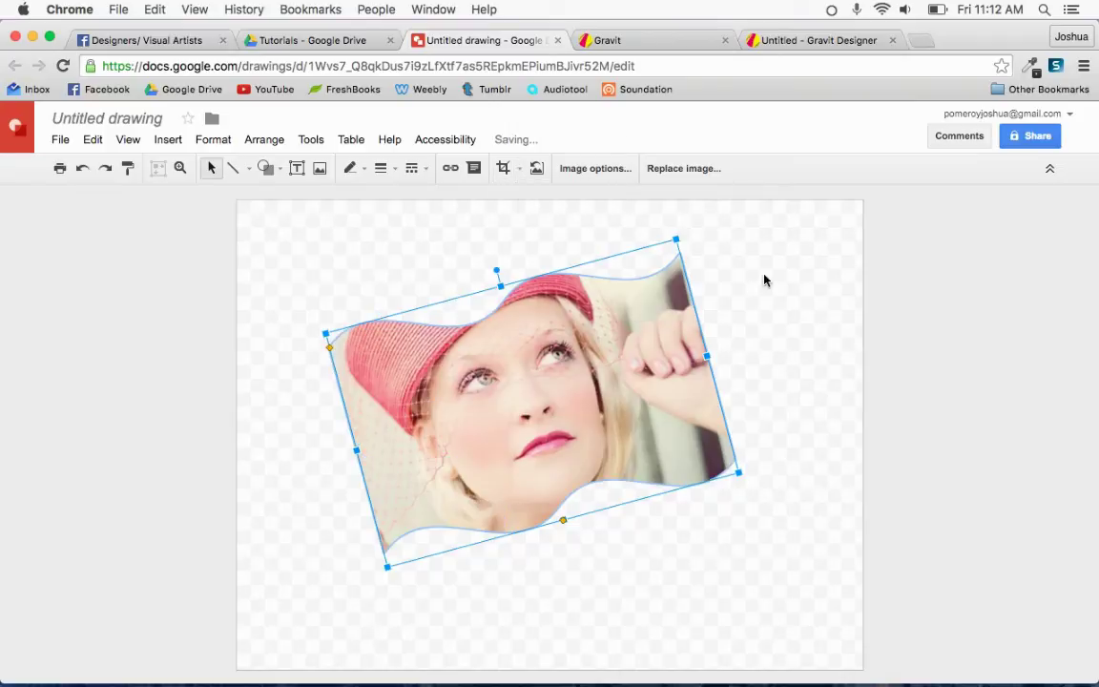
Mask the photo to the pentagon arrow shape under Arrows
click(520, 169)
mouse_move(531, 223)
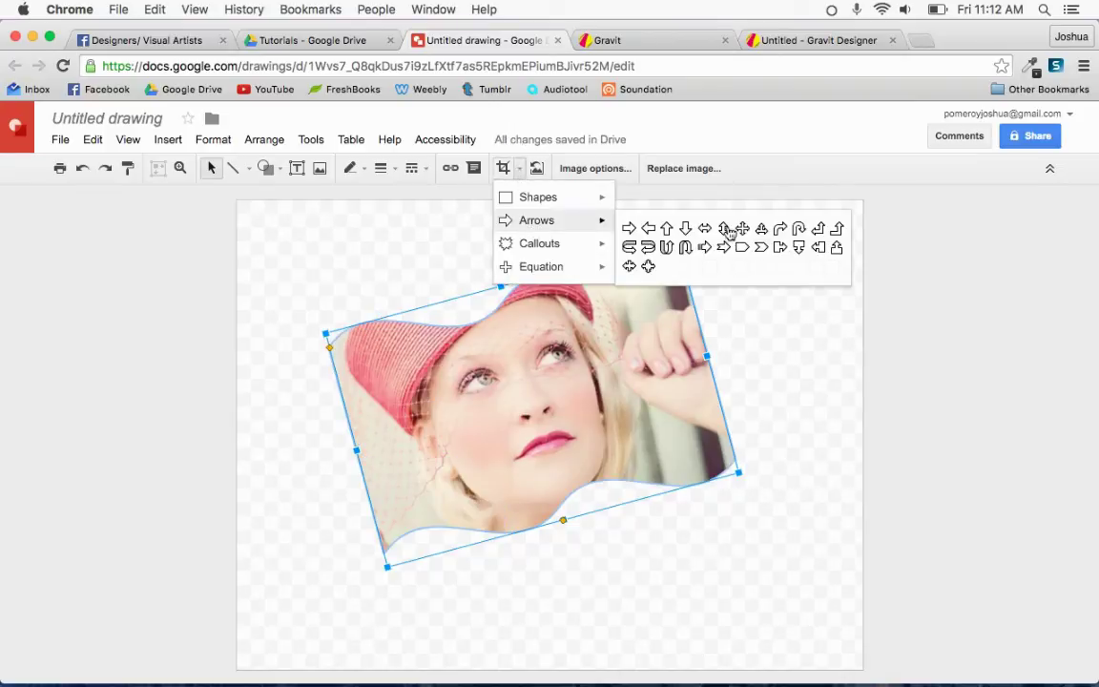
click(745, 257)
click(761, 291)
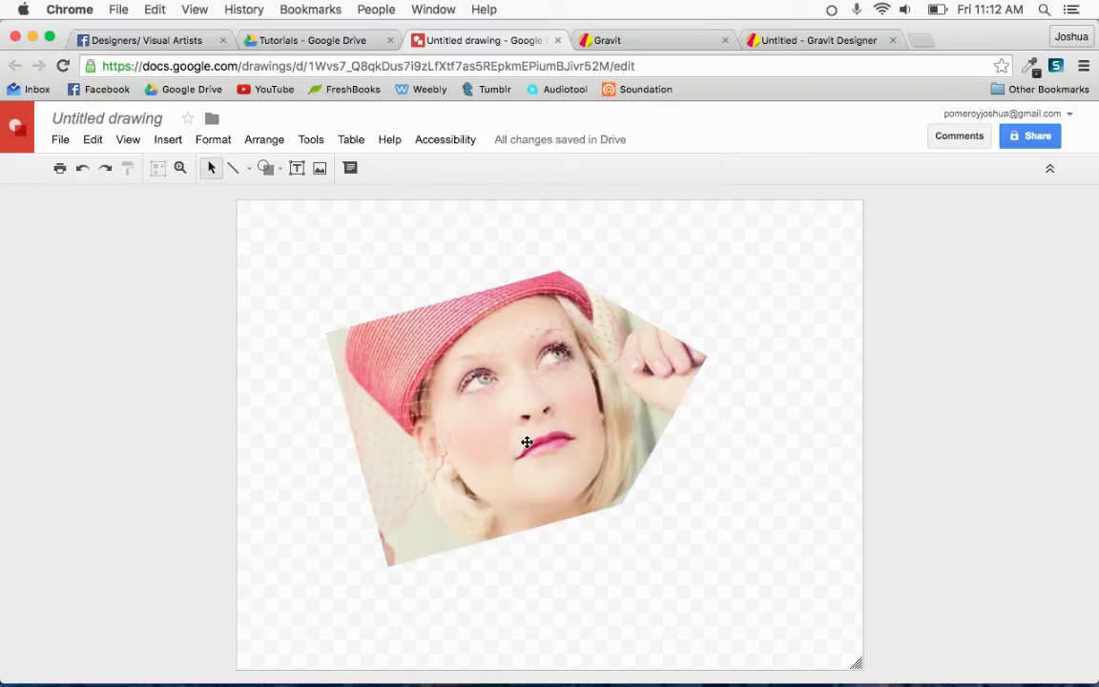
click(477, 400)
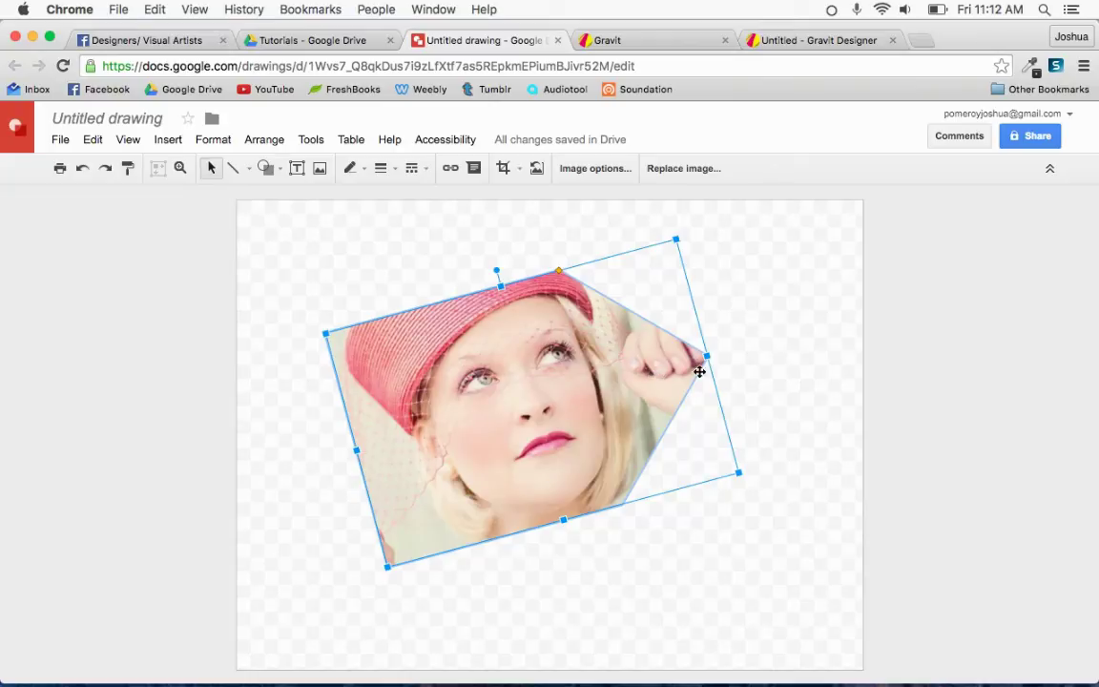
Move the pentagon photo left and add an upright, unmasked copy on the right
drag(582, 338, 275, 310)
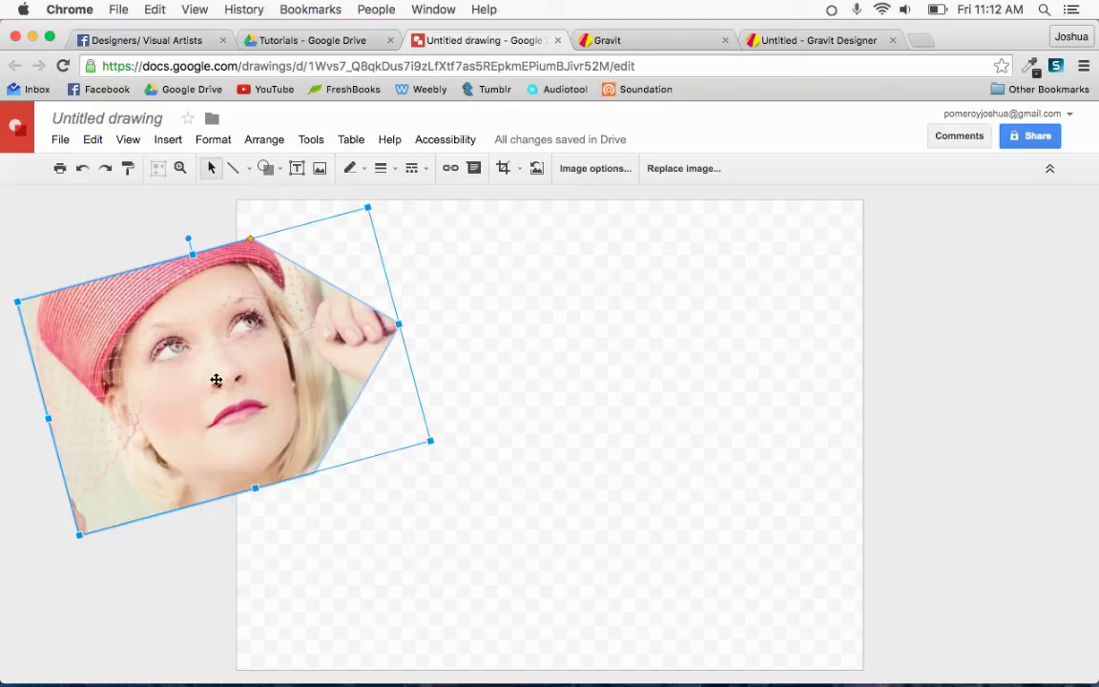
drag(195, 344, 792, 343)
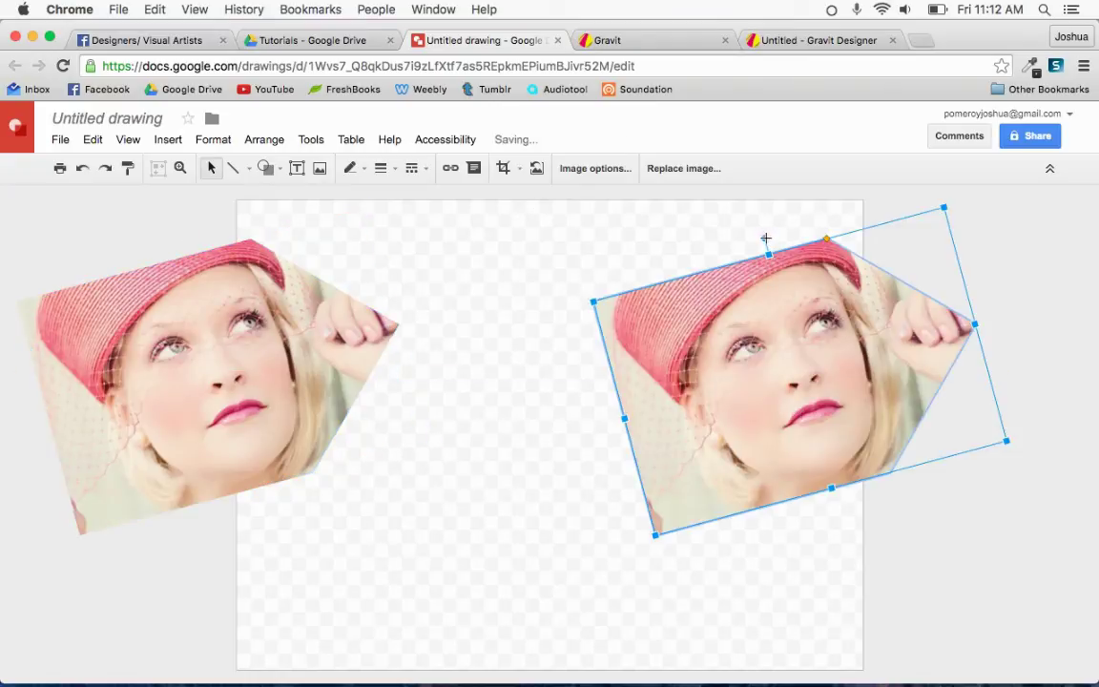
drag(764, 234, 798, 235)
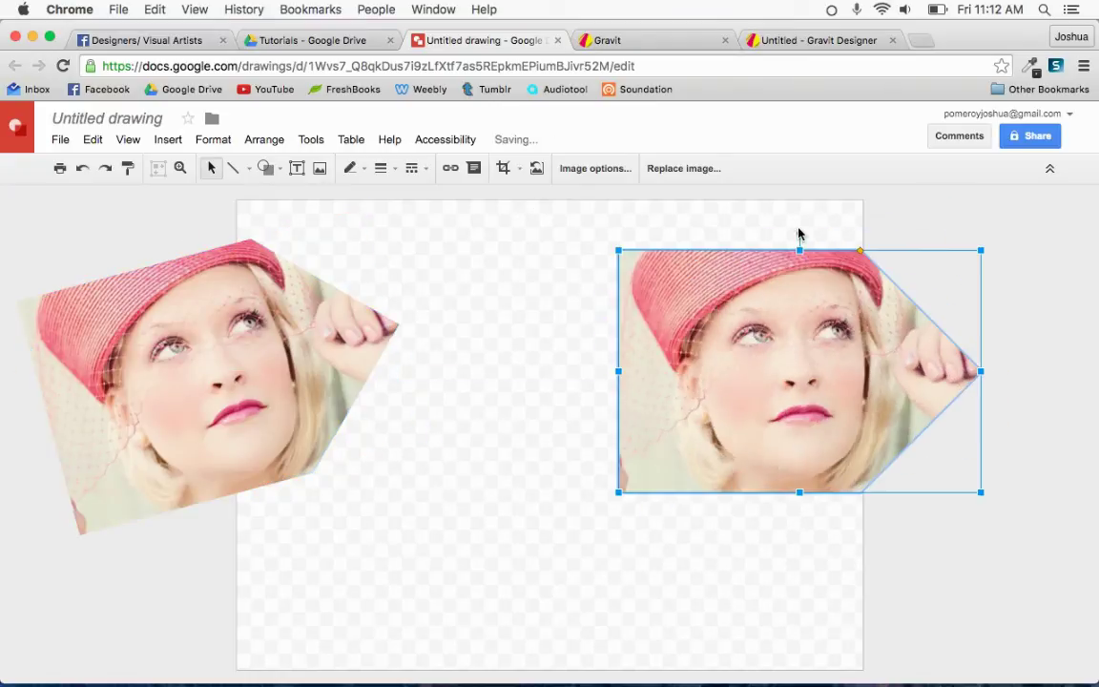
click(536, 168)
click(456, 298)
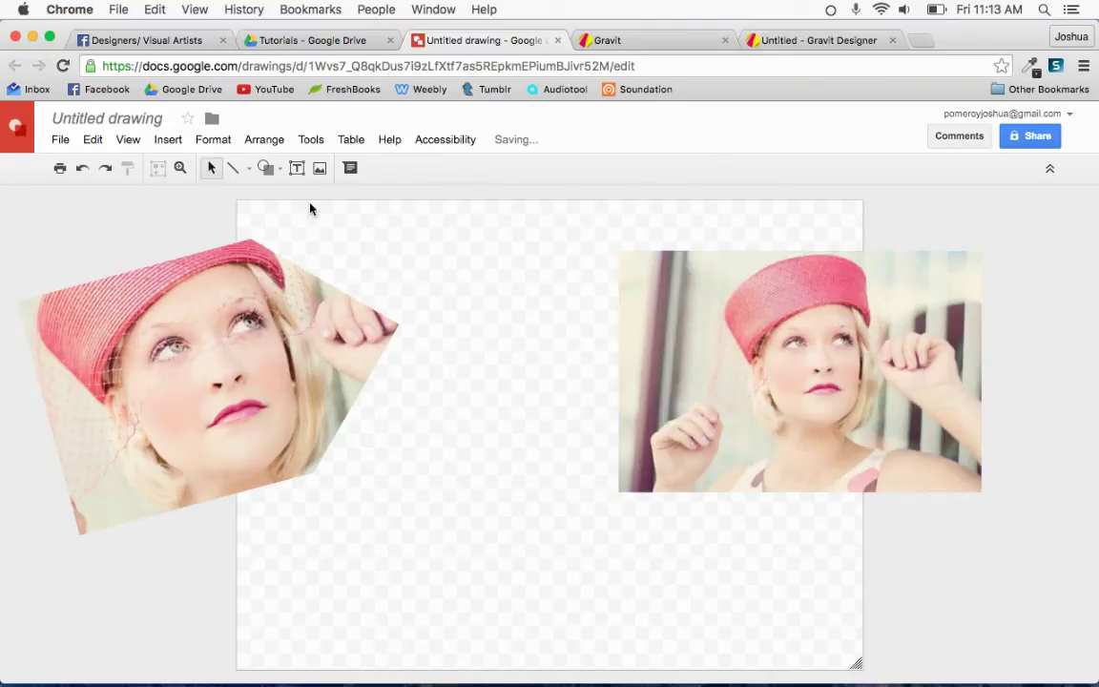
Draw a transparent-fill circle over the face on the right photo
click(265, 168)
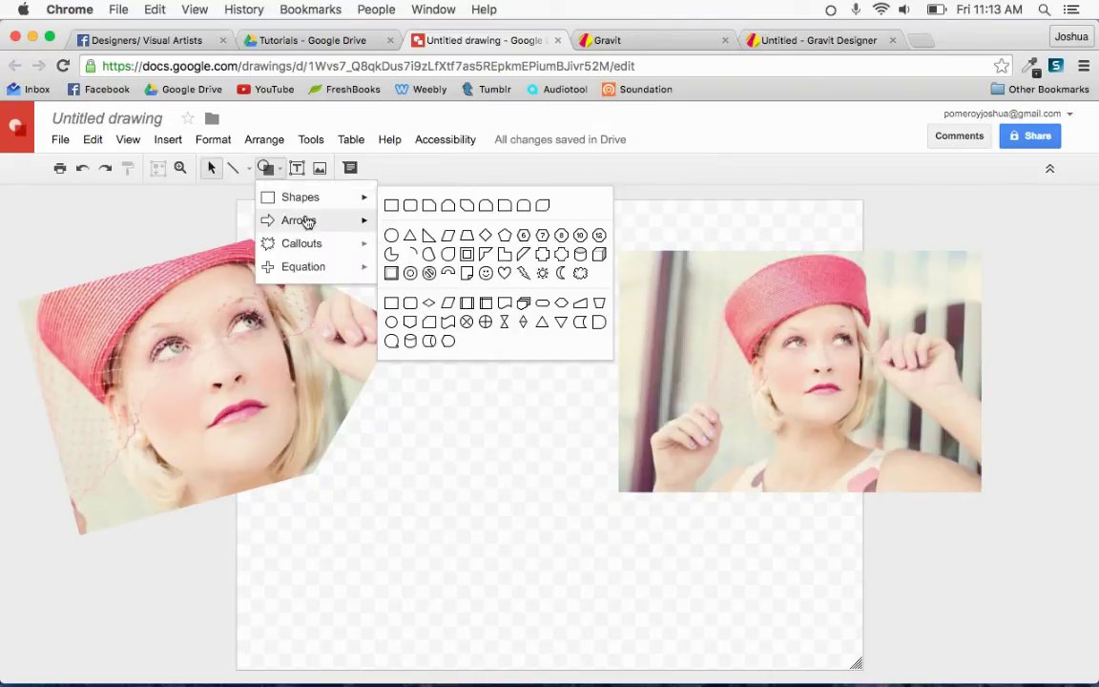
click(412, 235)
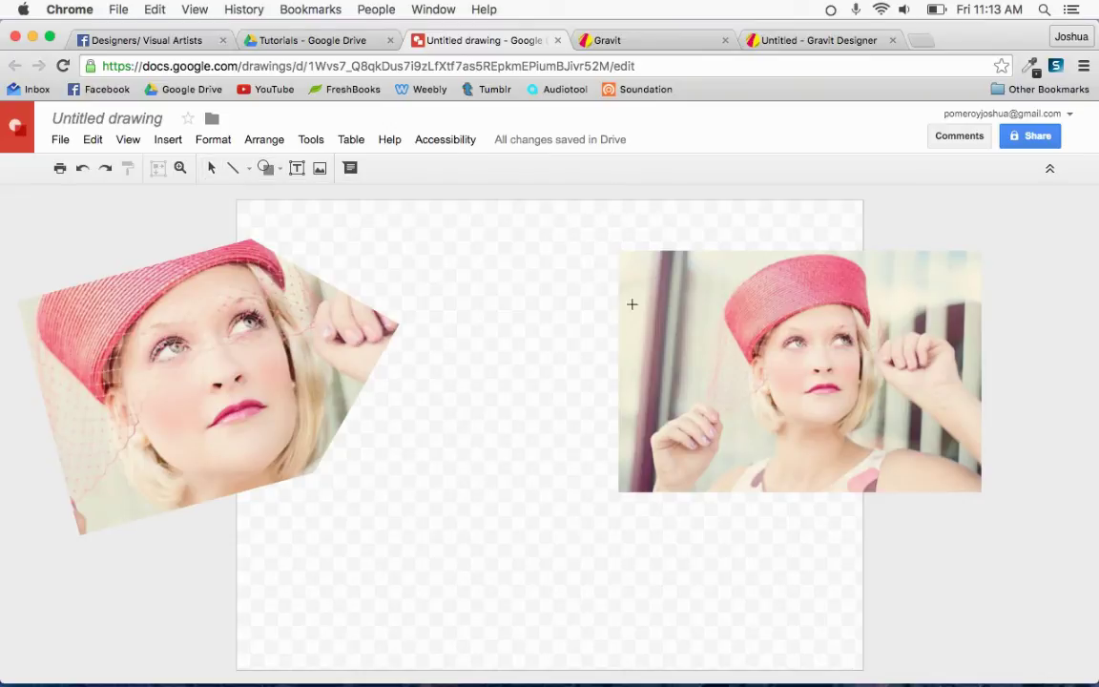
mouse_move(717, 268)
mouse_down()
mouse_move(782, 372)
mouse_move(858, 429)
mouse_move(907, 447)
mouse_up()
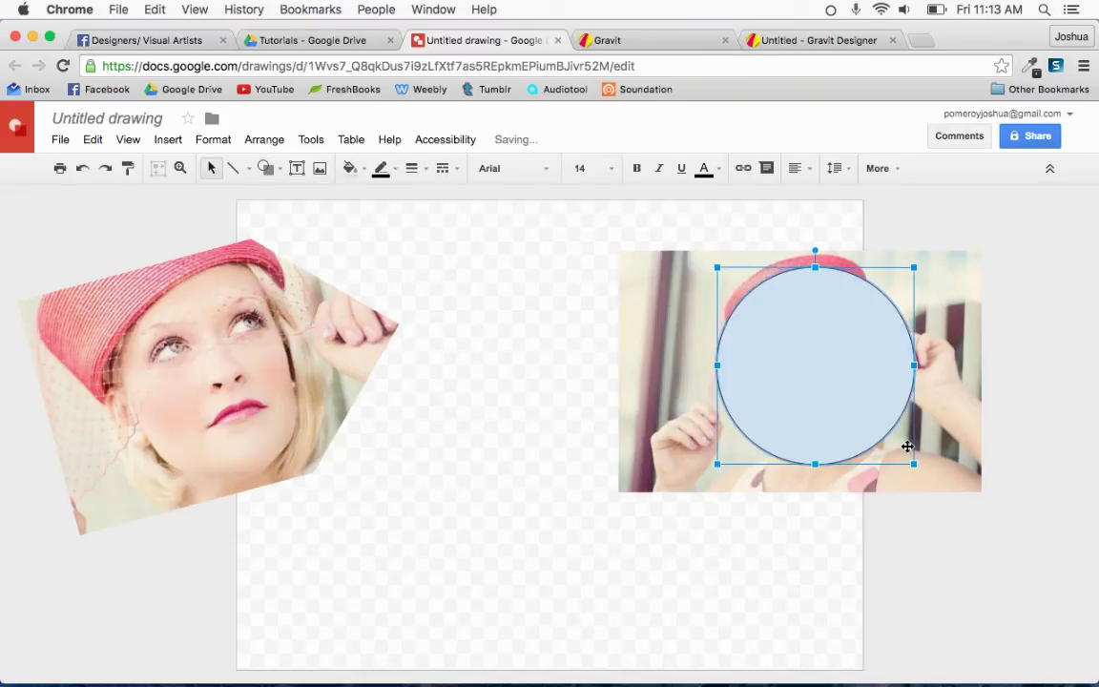
click(355, 174)
click(374, 201)
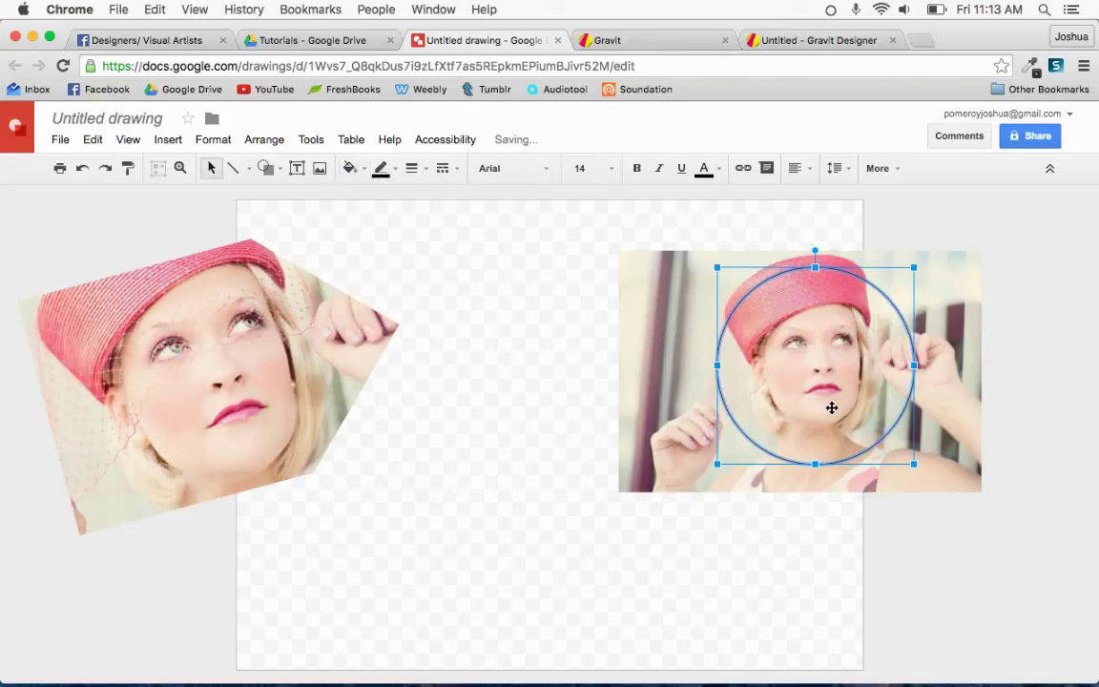
Align the circle outline with the right photo's top edge
click(953, 445)
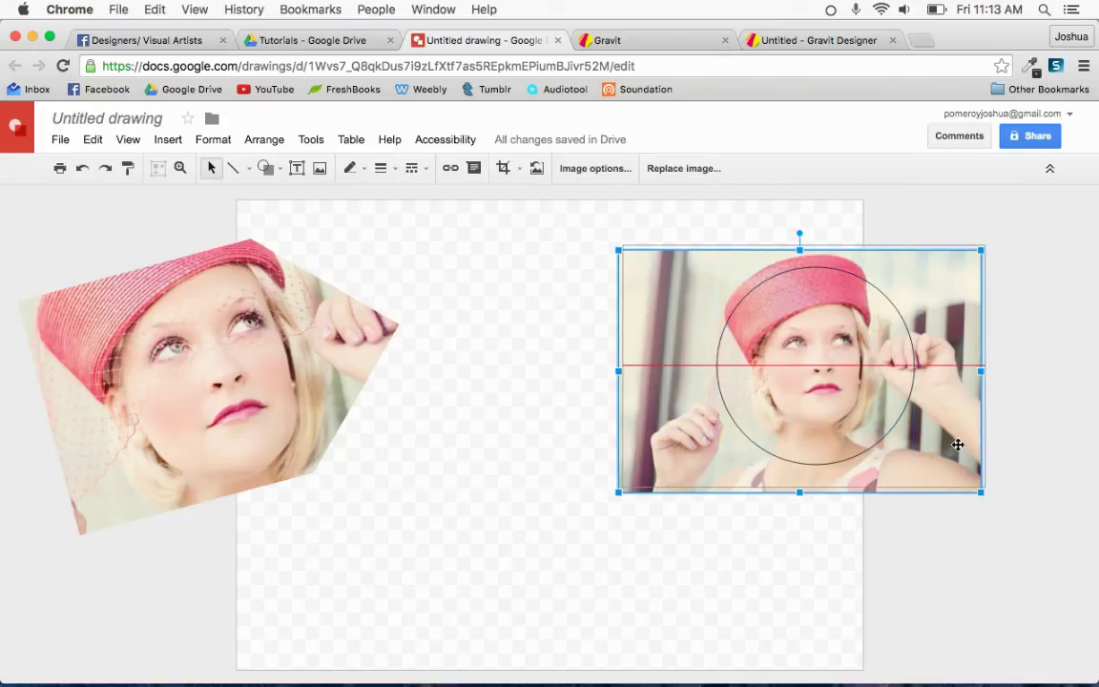
mouse_move(957, 444)
mouse_down()
mouse_move(962, 412)
mouse_move(959, 434)
mouse_up()
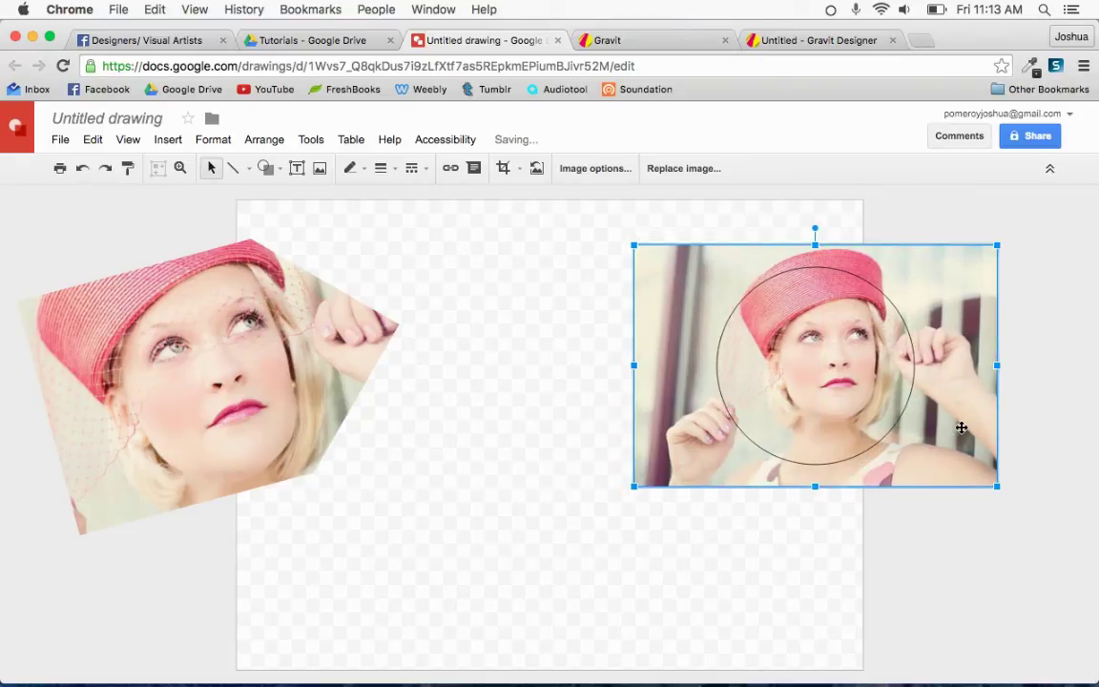
click(911, 381)
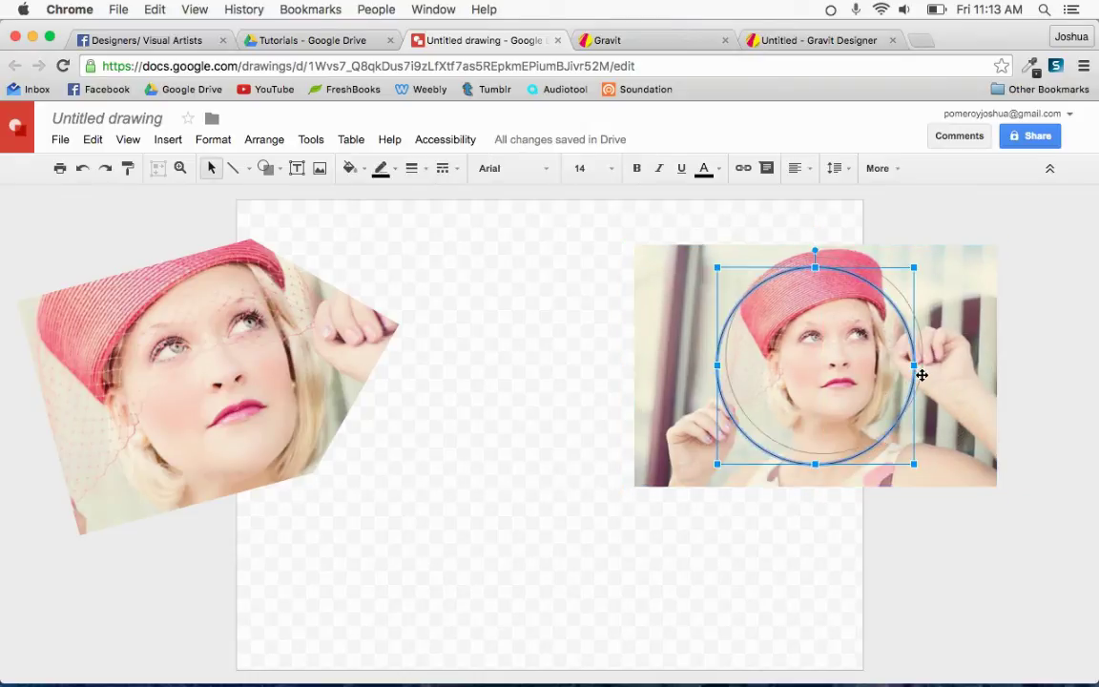
mouse_move(921, 375)
mouse_down()
mouse_move(920, 364)
mouse_move(931, 364)
mouse_move(912, 364)
mouse_up()
click(947, 394)
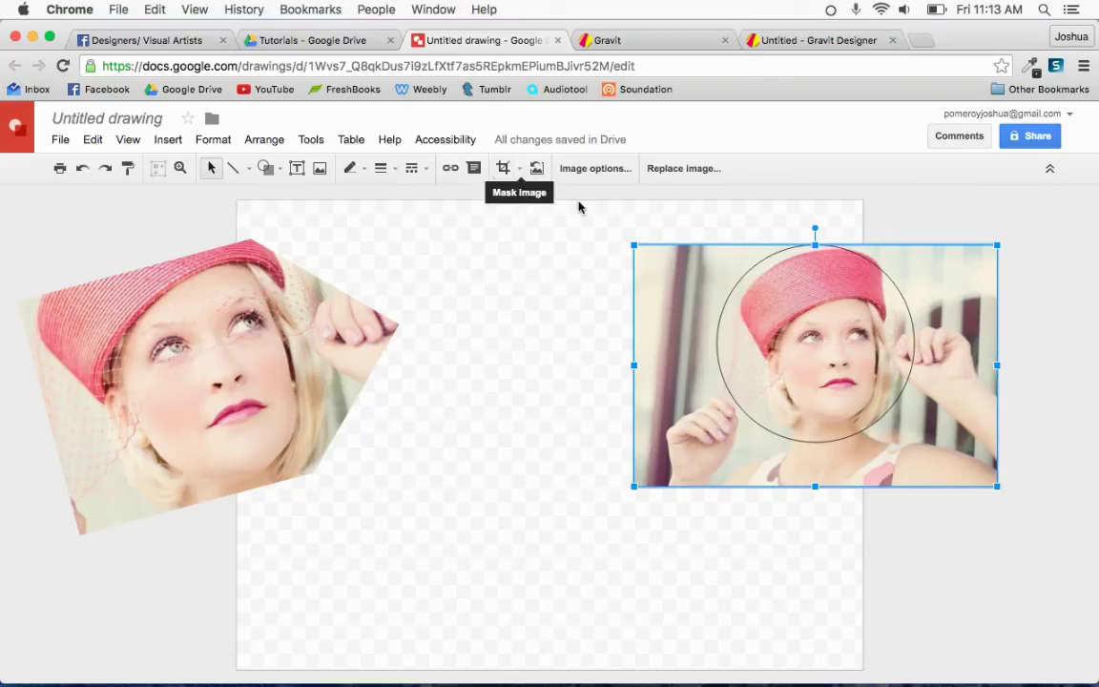
Mask the right-hand photo with the oval from the Shapes list
click(519, 169)
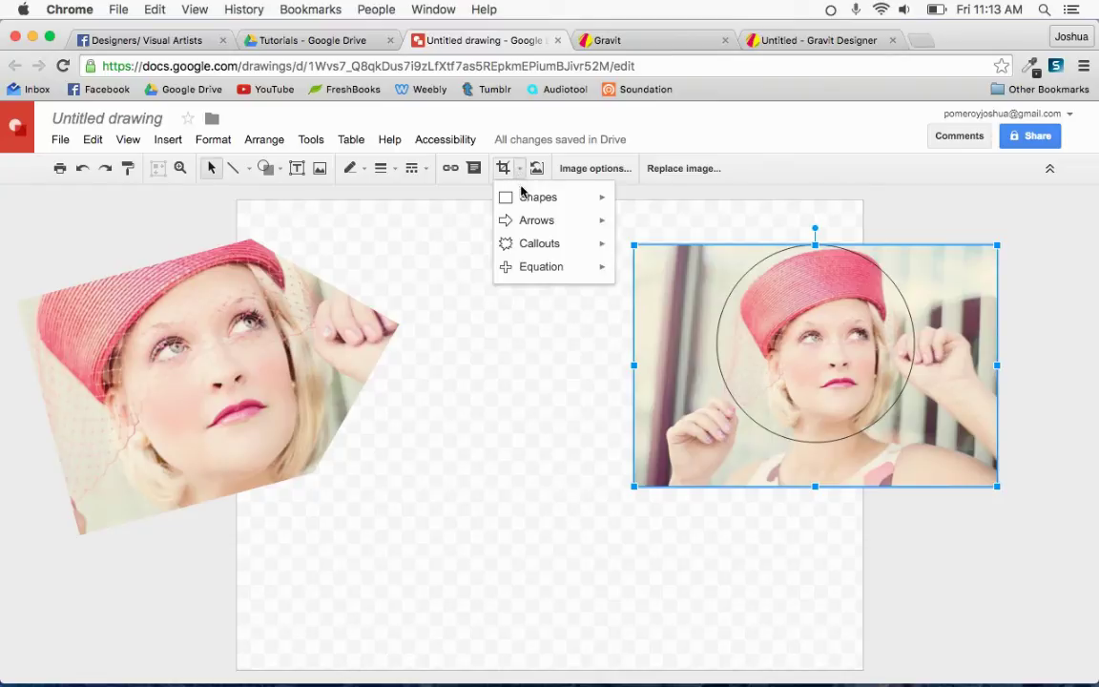
mouse_move(528, 198)
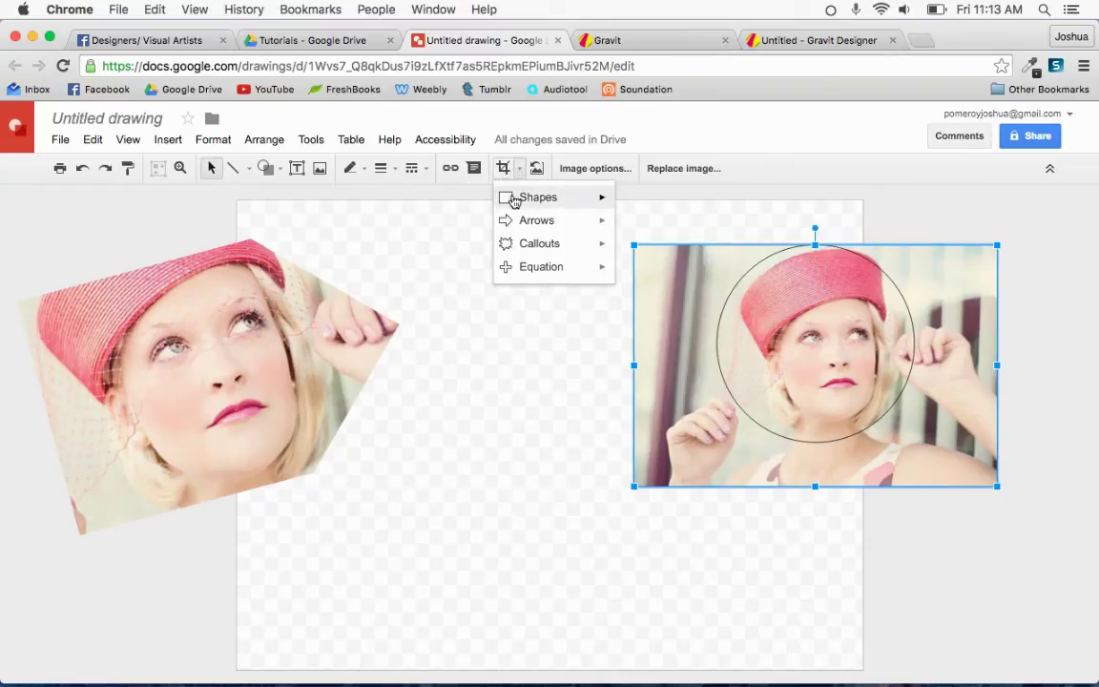
click(633, 230)
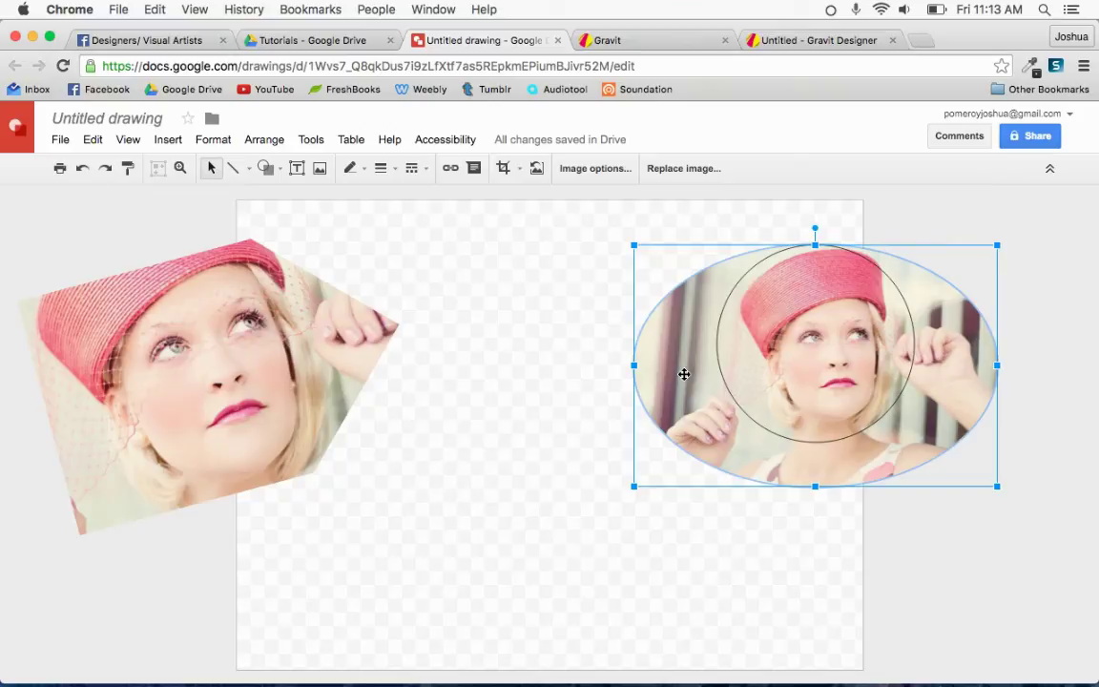
Crop the photo's left, right and bottom edges in to match the circle outline
double_click(679, 376)
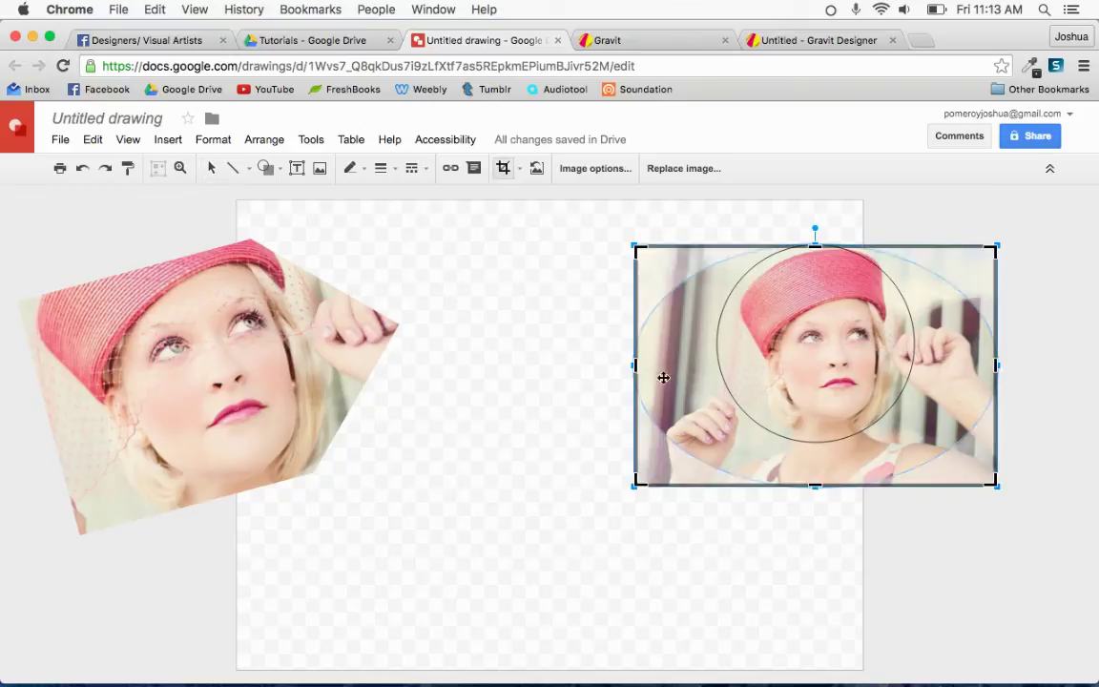
drag(636, 365, 720, 366)
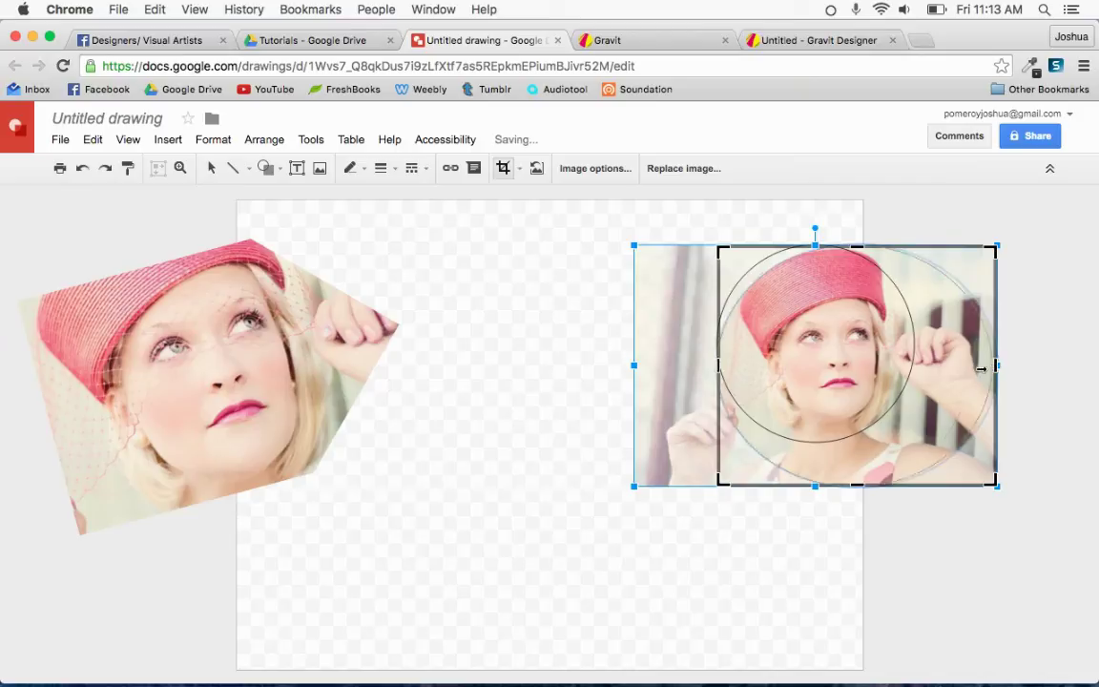
drag(919, 372, 915, 372)
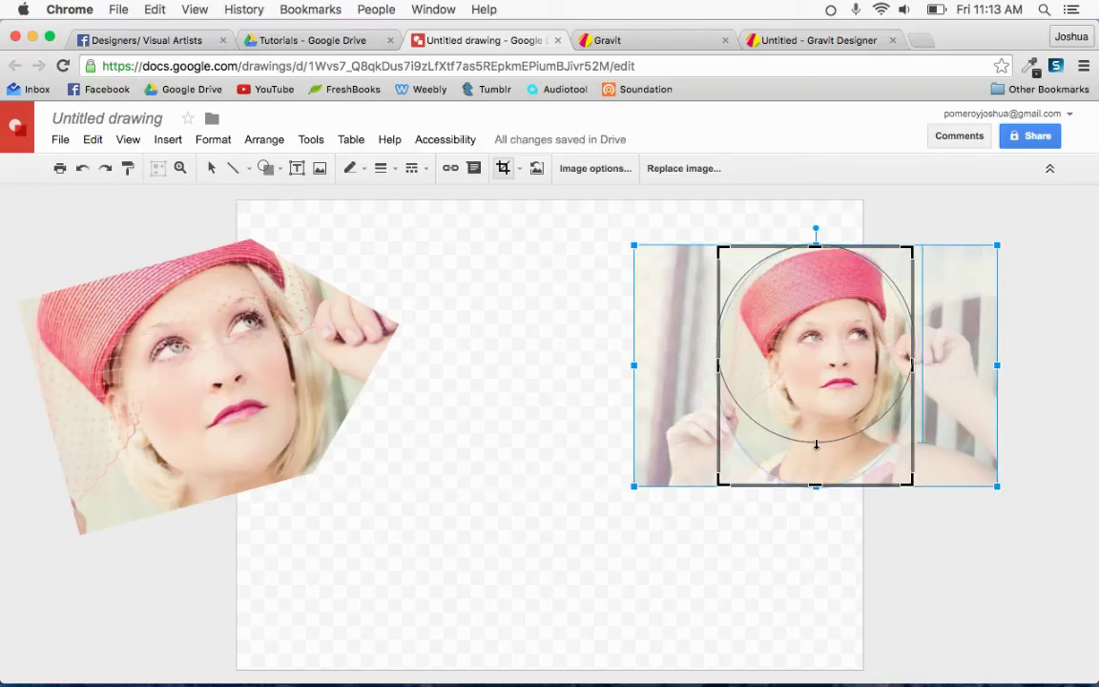
drag(815, 444, 815, 441)
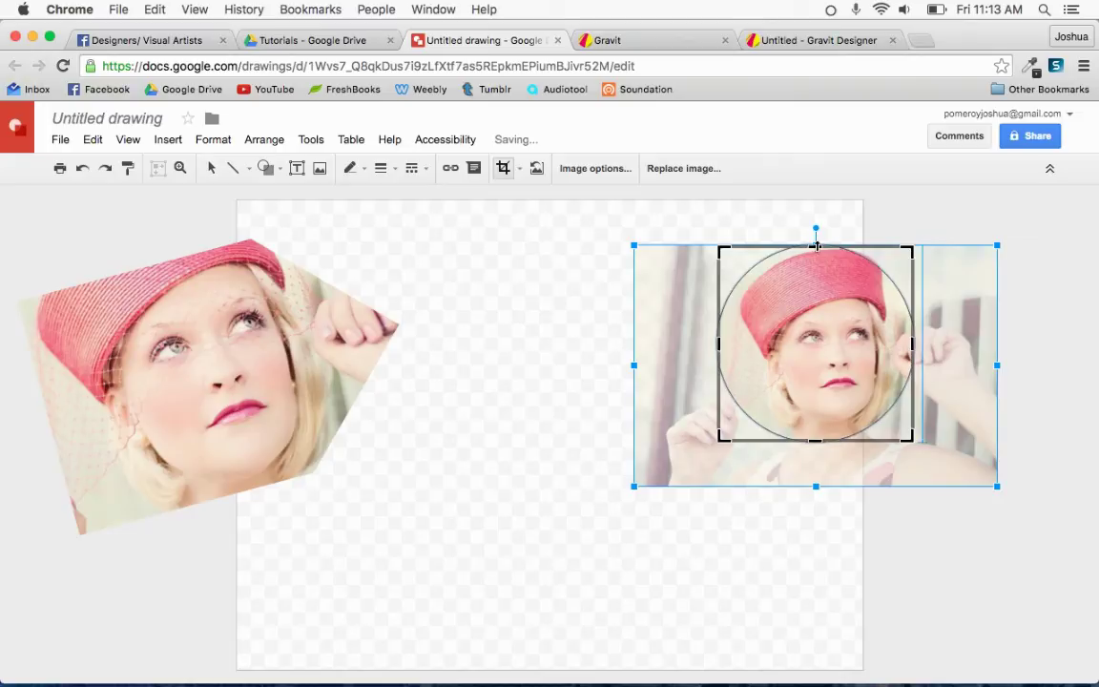
click(1027, 240)
click(950, 473)
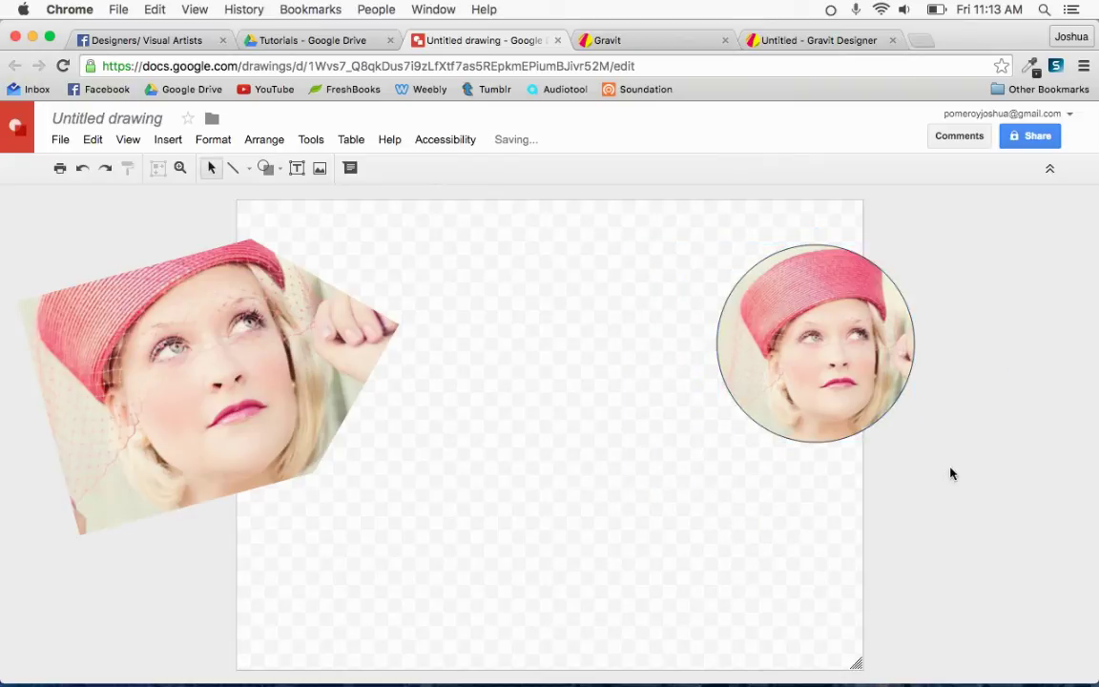
Delete the circle outline from over the photo
drag(747, 415, 615, 449)
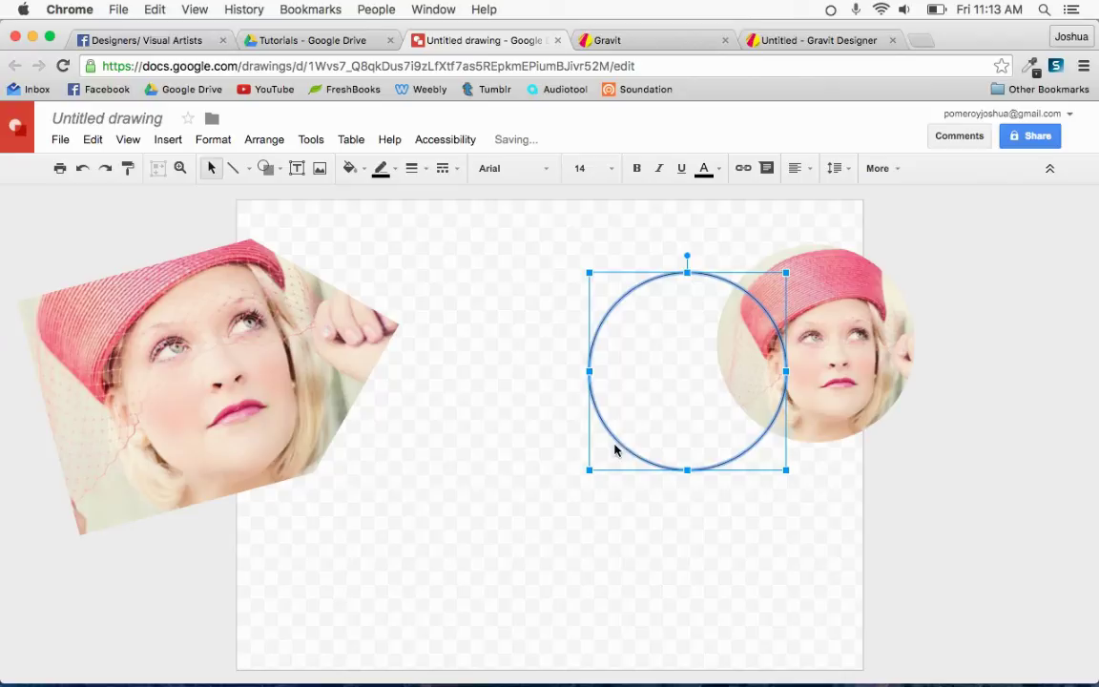
key(Delete)
click(839, 367)
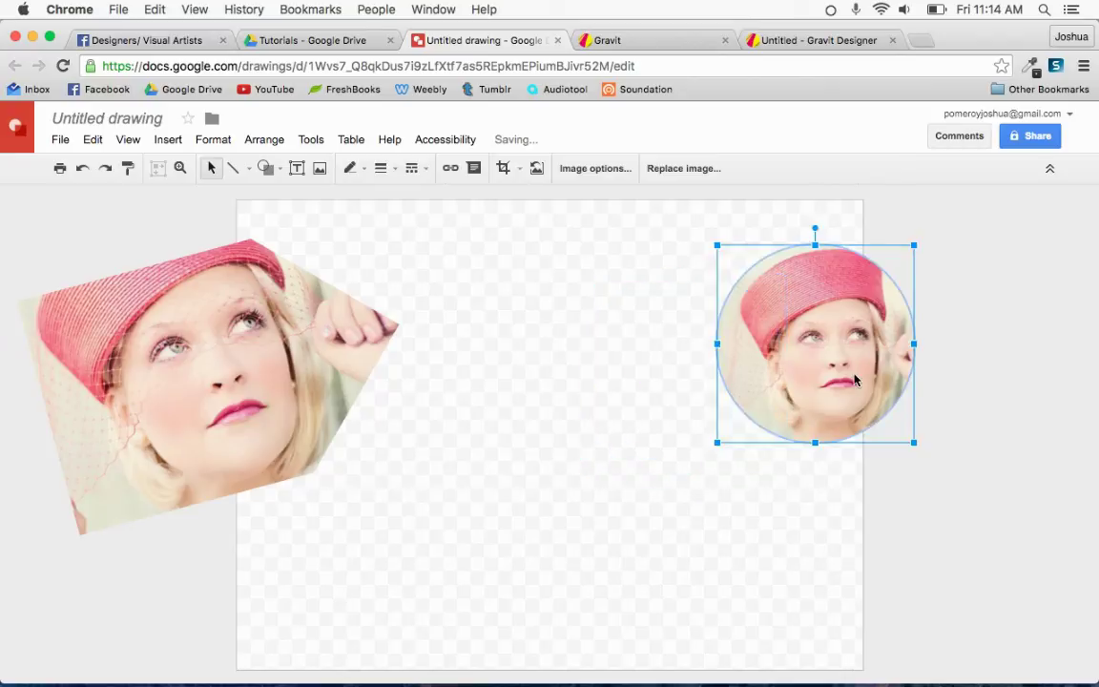
Recentre the face within the circular crop, then switch to the Gravit workspace tab
double_click(842, 373)
drag(857, 372, 687, 447)
click(1019, 318)
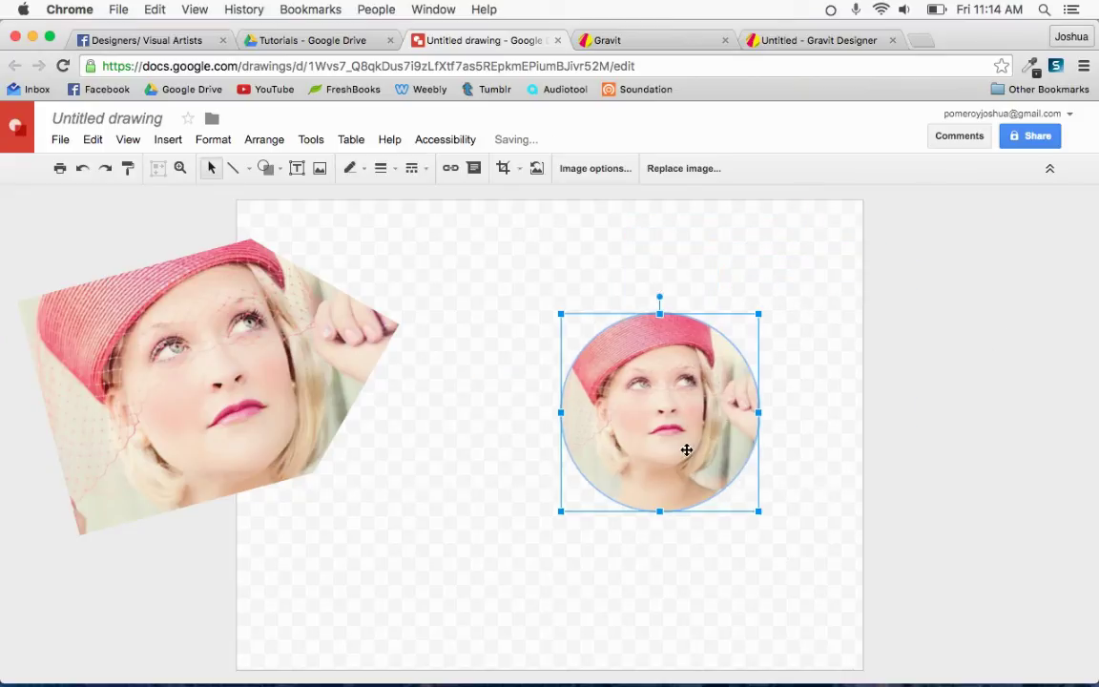
click(853, 442)
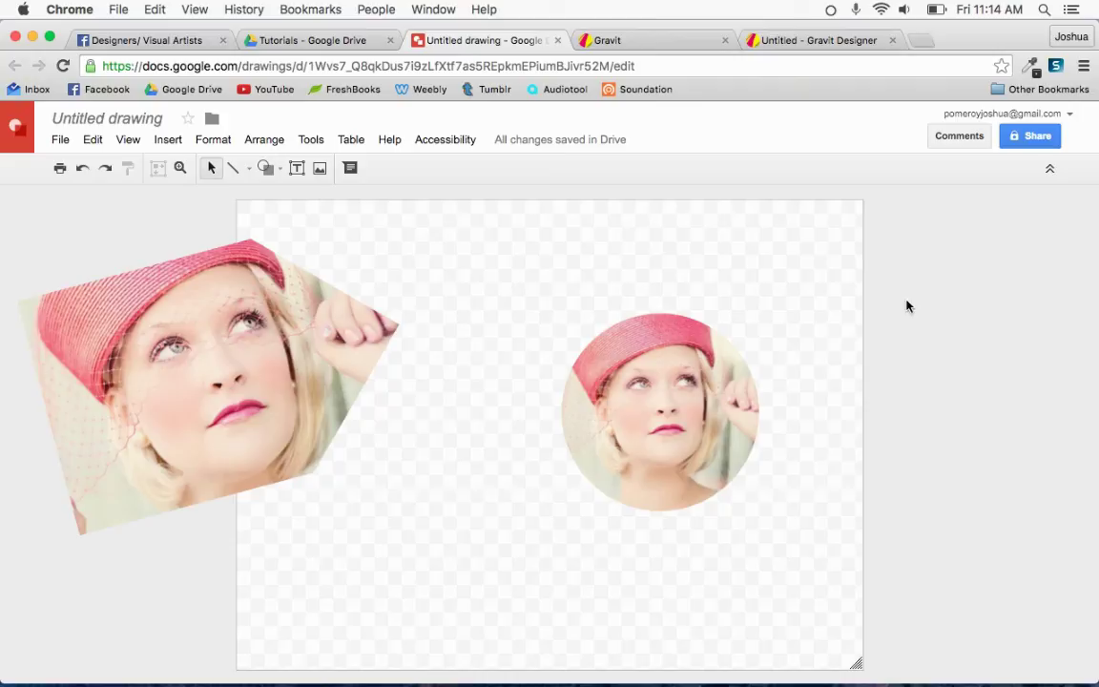
click(616, 40)
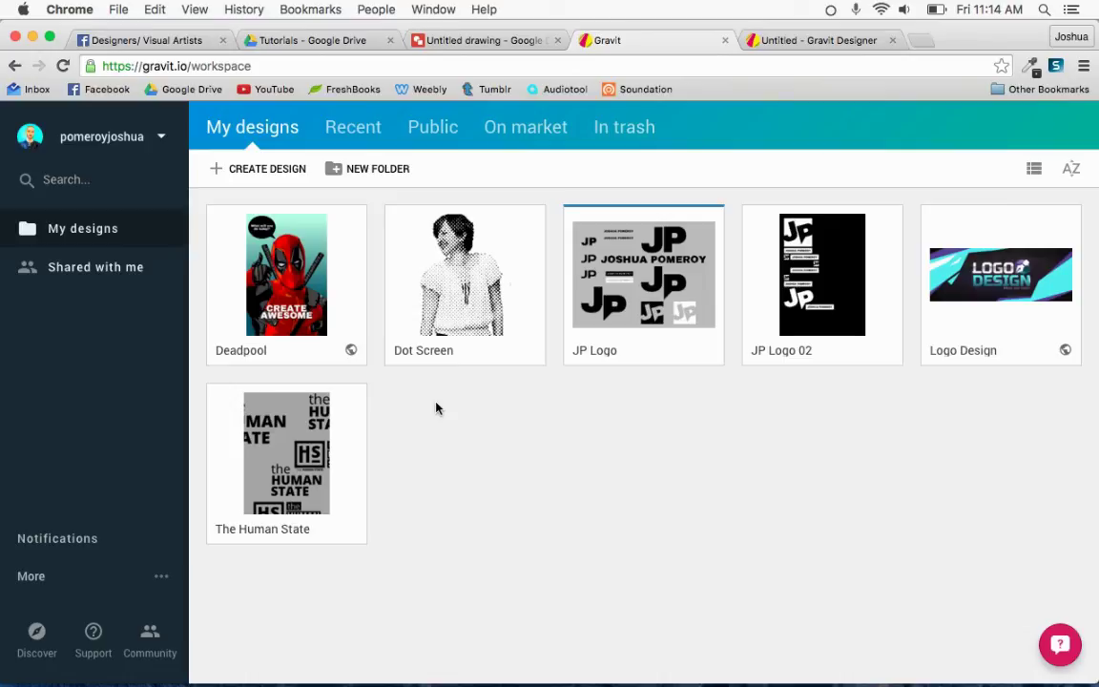
Switch to the Untitled Gravit Designer tab with its blank 210 × 297 mm page
click(791, 40)
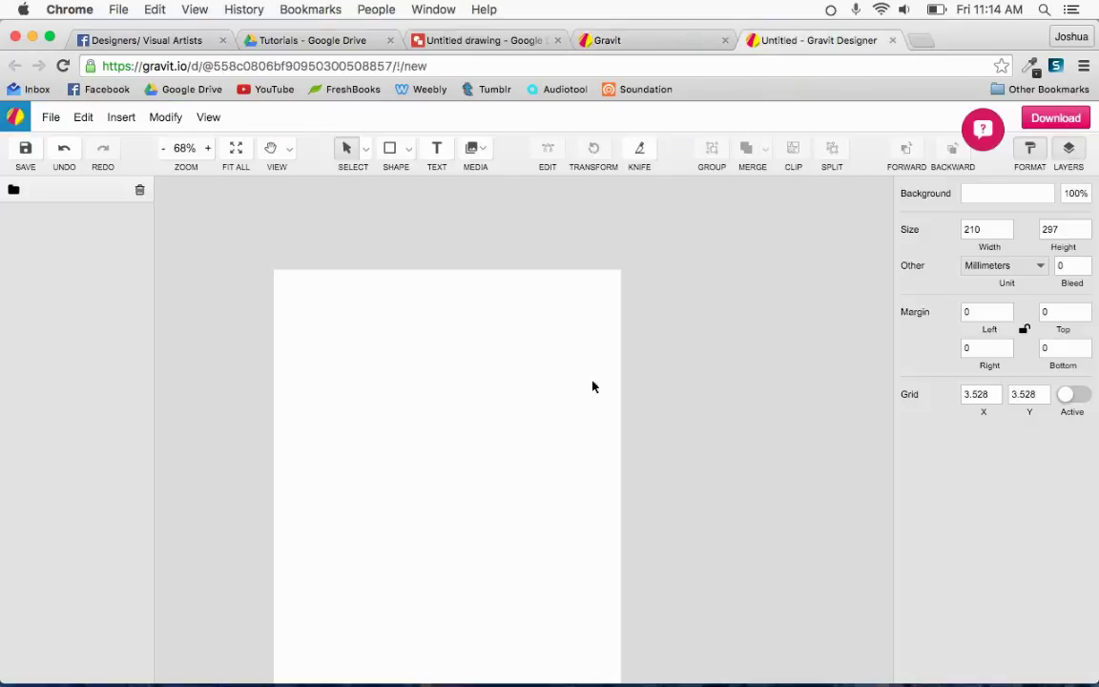
scroll(527, 438, down, 2)
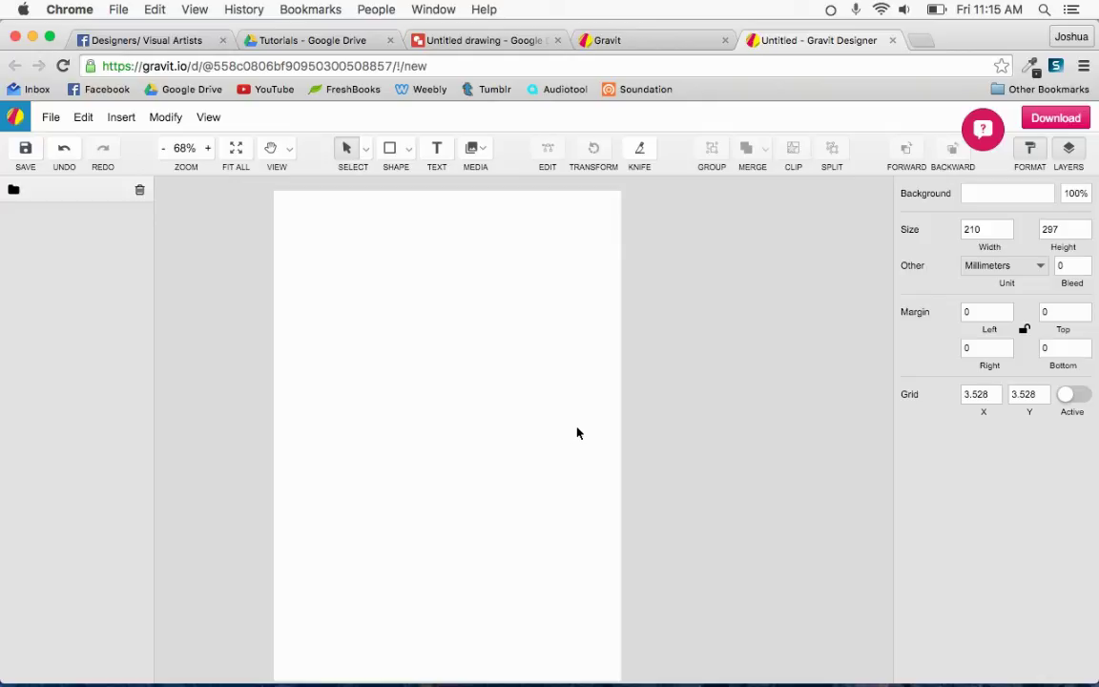
Import Jigsaw Puzzle Piece.svg from the desktop, ungroup it with Cmd+Shift+G, and move it left
key(F11)
drag(1042, 346, 802, 386)
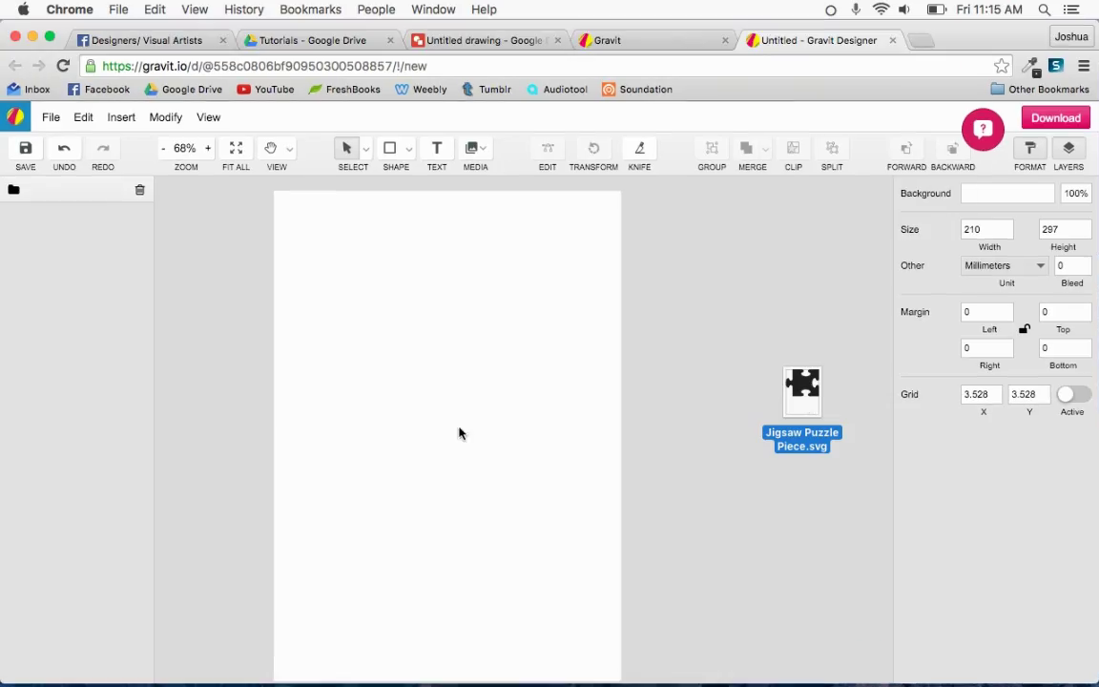
drag(458, 434, 439, 397)
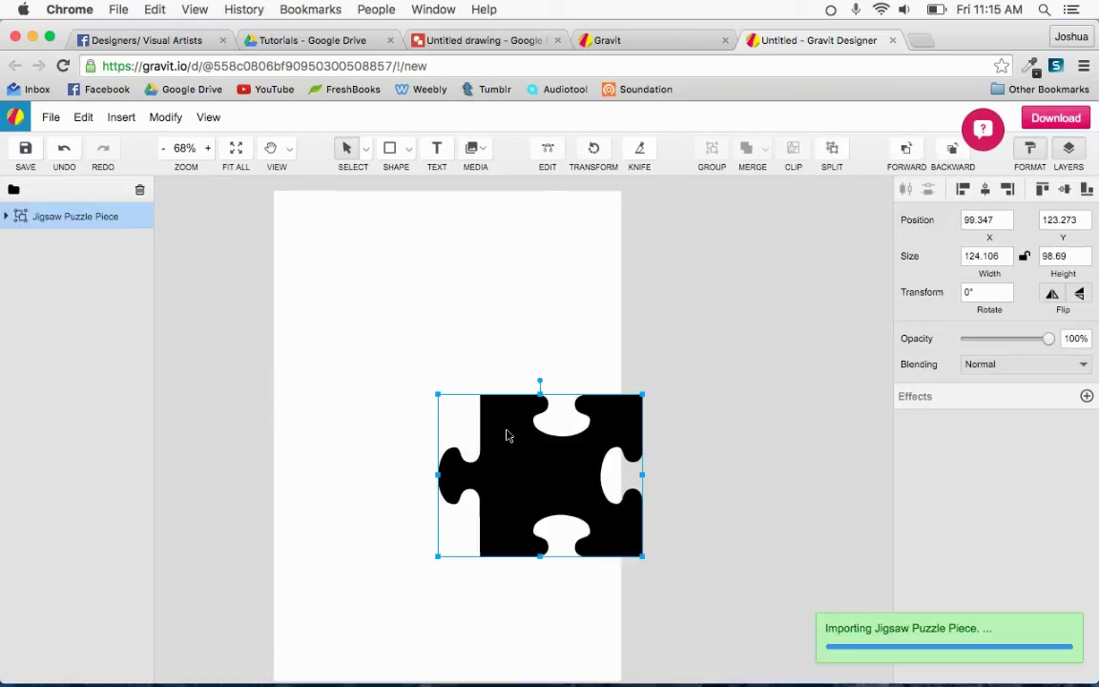
key(super+shift+g)
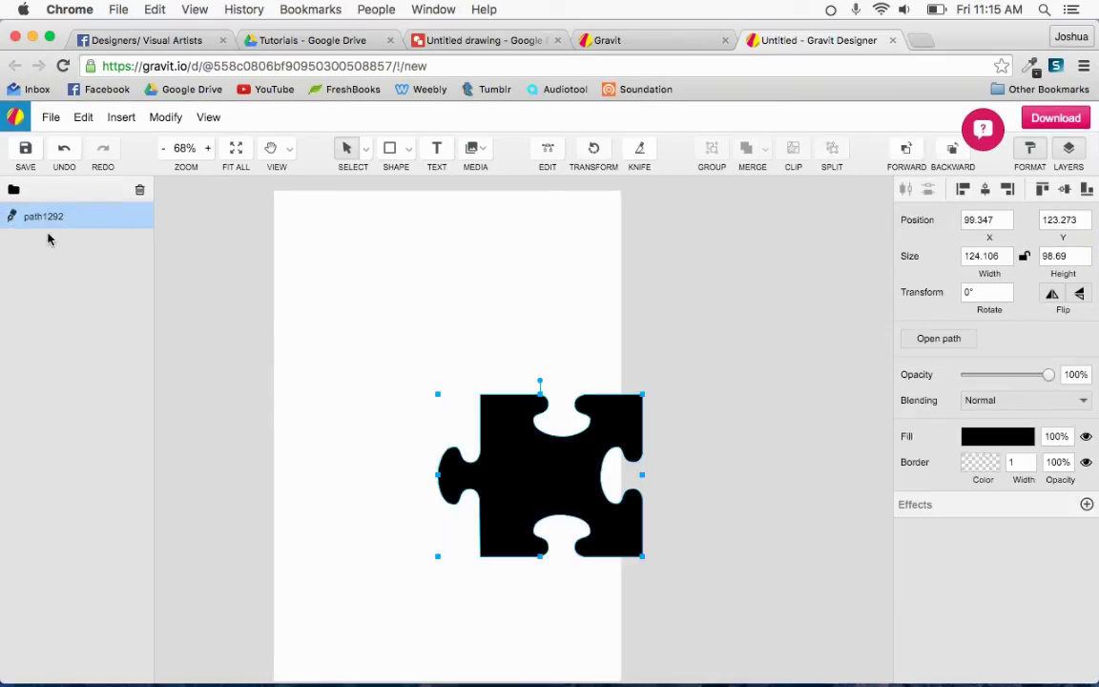
drag(508, 451, 441, 434)
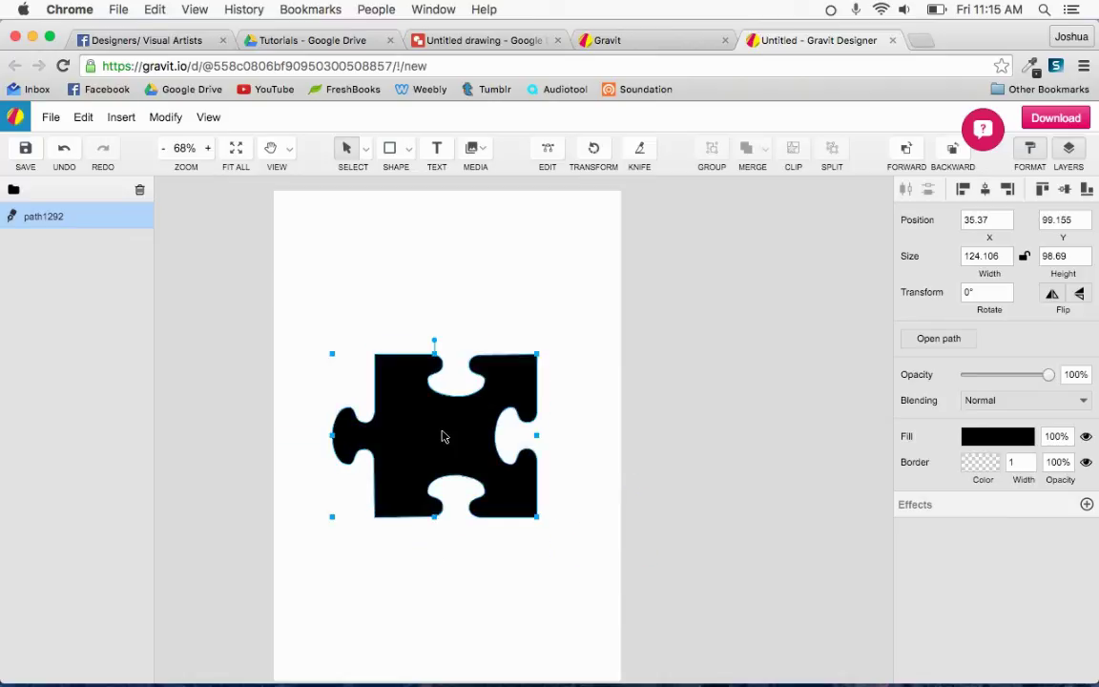
Insert the flower-crown woman stock photo into the Gravit Designer canvas
click(121, 116)
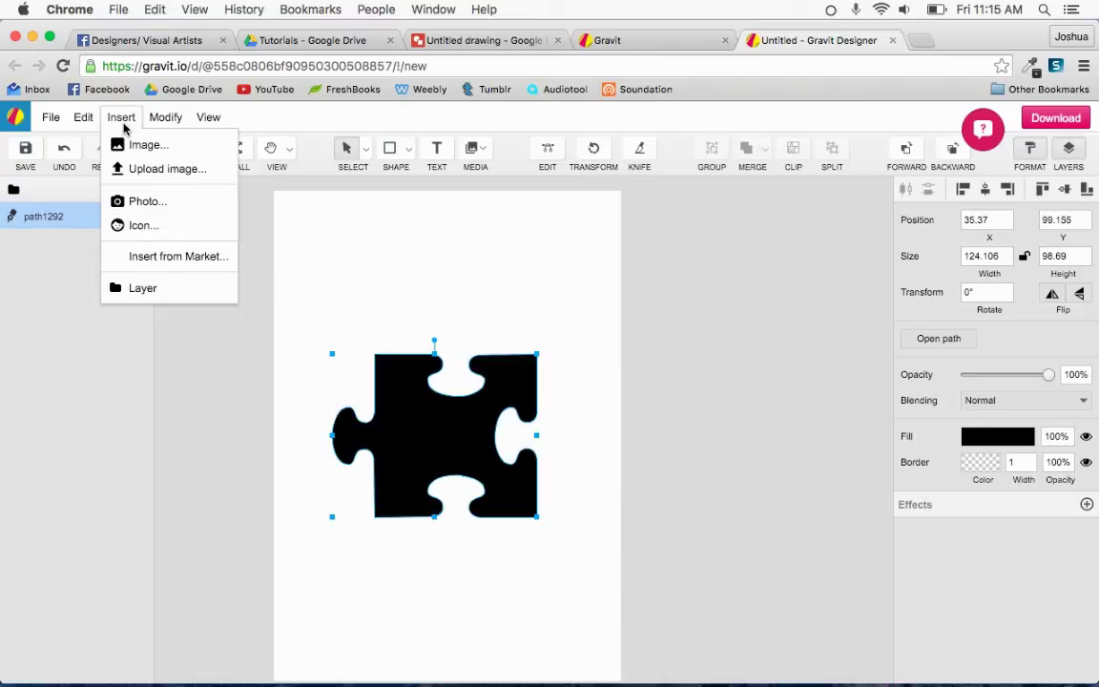
click(145, 203)
click(797, 245)
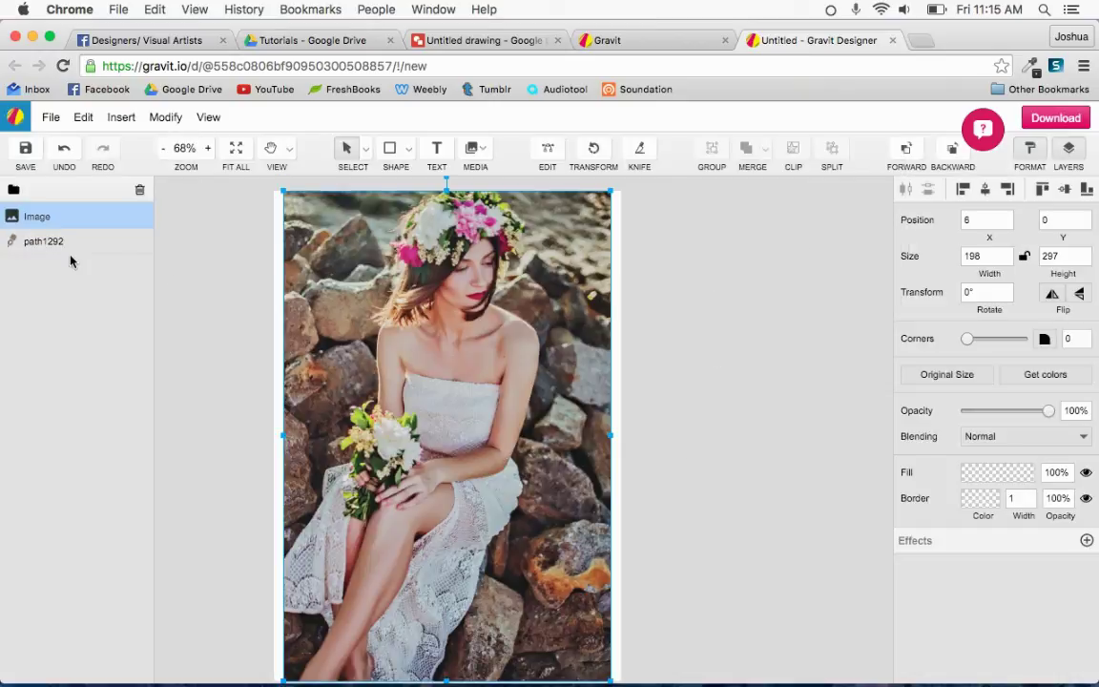
Clip the photo into the puzzle path and shift it down so her face shows
shift+click(43, 240)
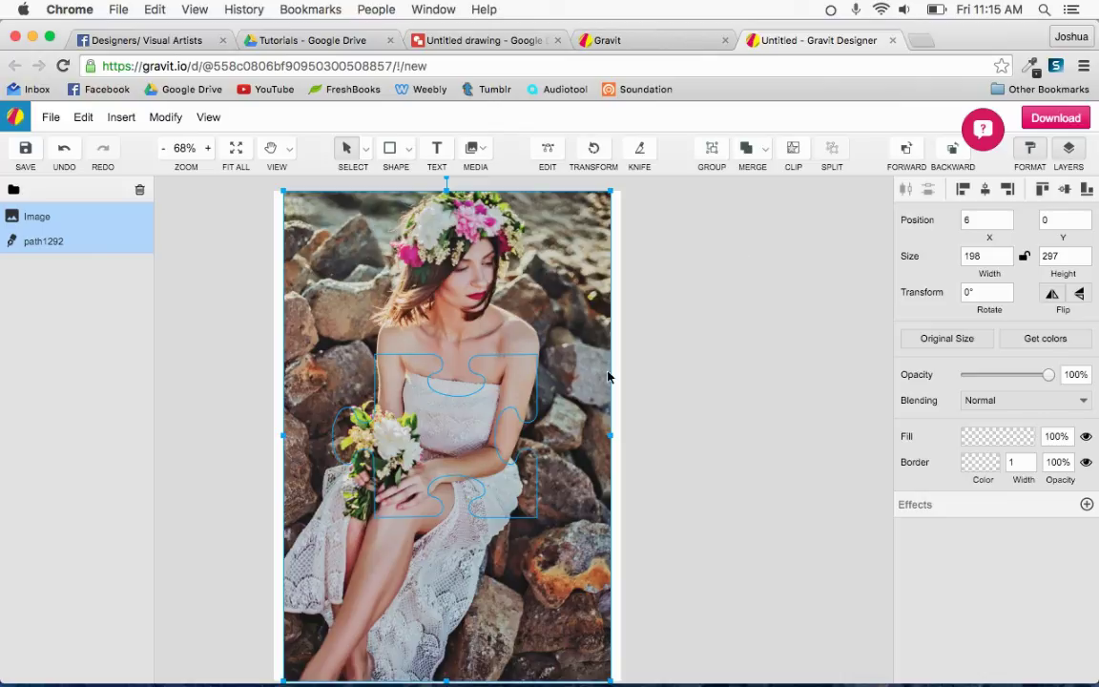
click(792, 150)
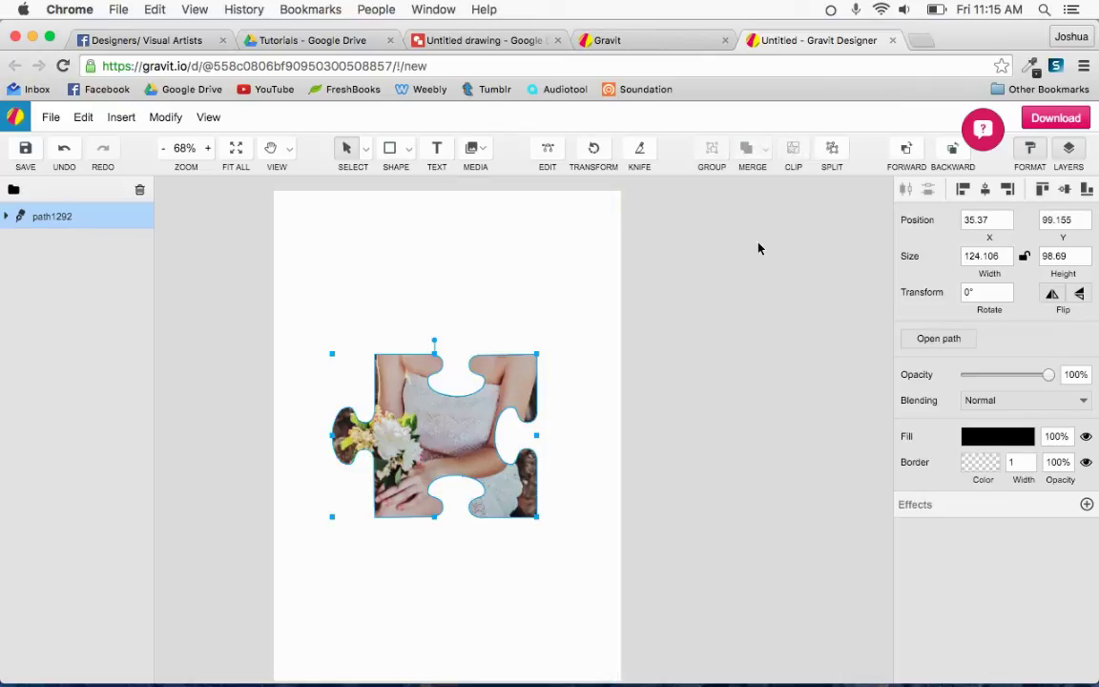
double_click(441, 434)
drag(442, 436, 451, 551)
click(707, 406)
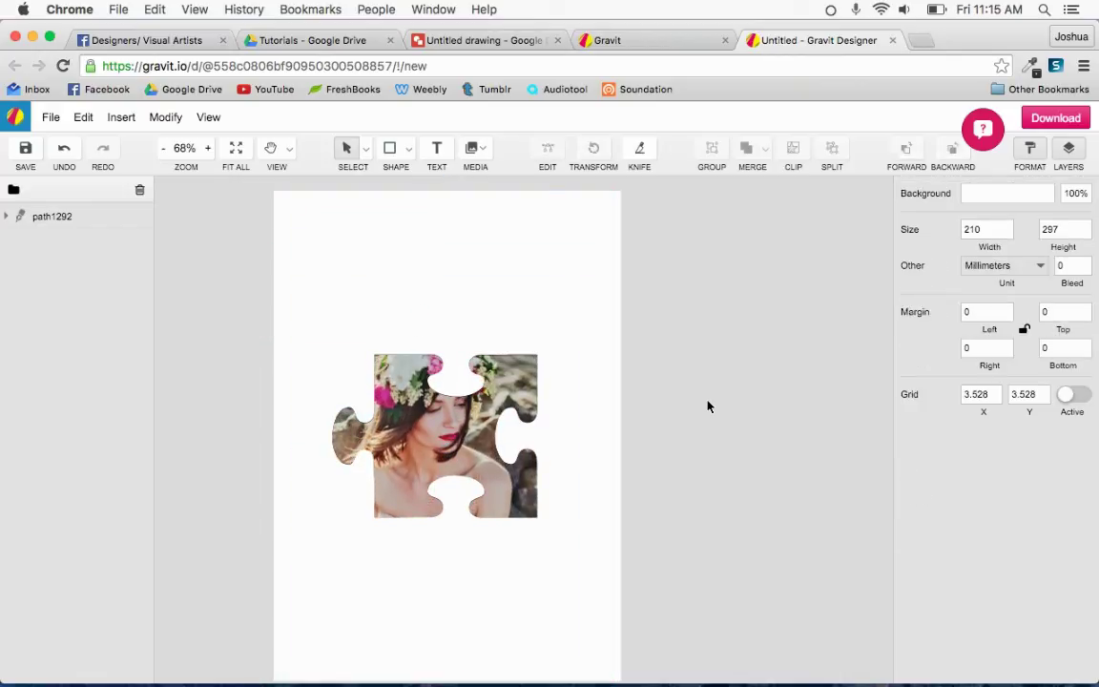